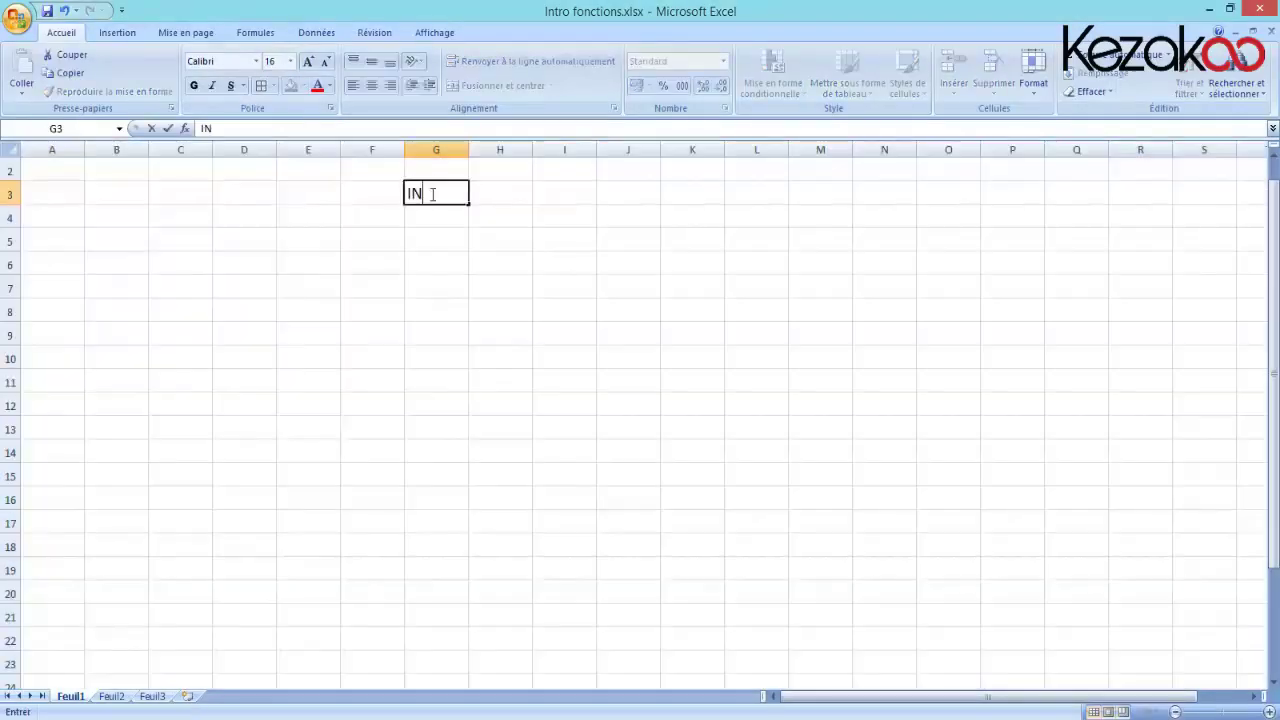
Enter the subtitle 'NOTES SUR 3 TRIMESTRES D'UNE CLASSE DE TERMINALE' and headers NOM, NOTE1–NOTE3, MOYENNE METHODE 1–3.
left_click(372, 240)
type("NOTES SUR 3 TRIMESTRES D'UNE CLASSE DE TERMINALE")
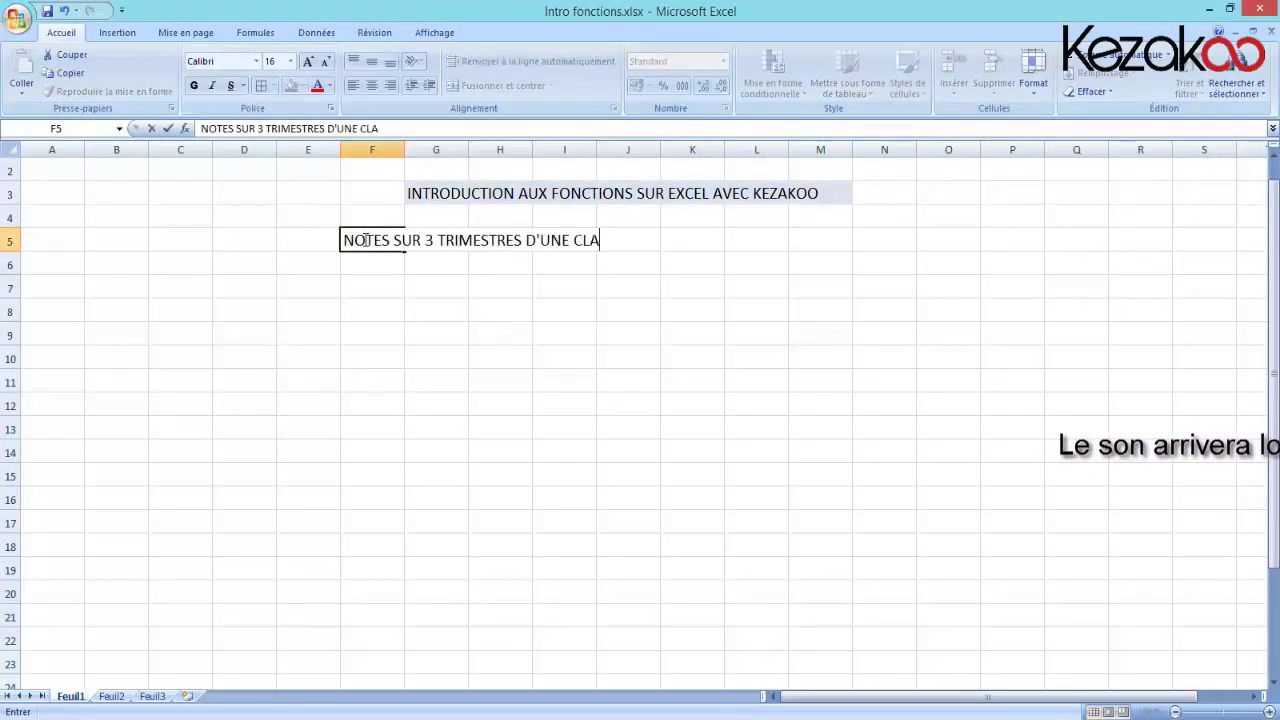
left_click(169, 287)
type("NOM\tNOTE1\tNOTE2\tNOTE3\tM")
left_click_drag(436, 149, 500, 149)
left_click_drag(532, 149, 628, 149)
left_click(503, 287)
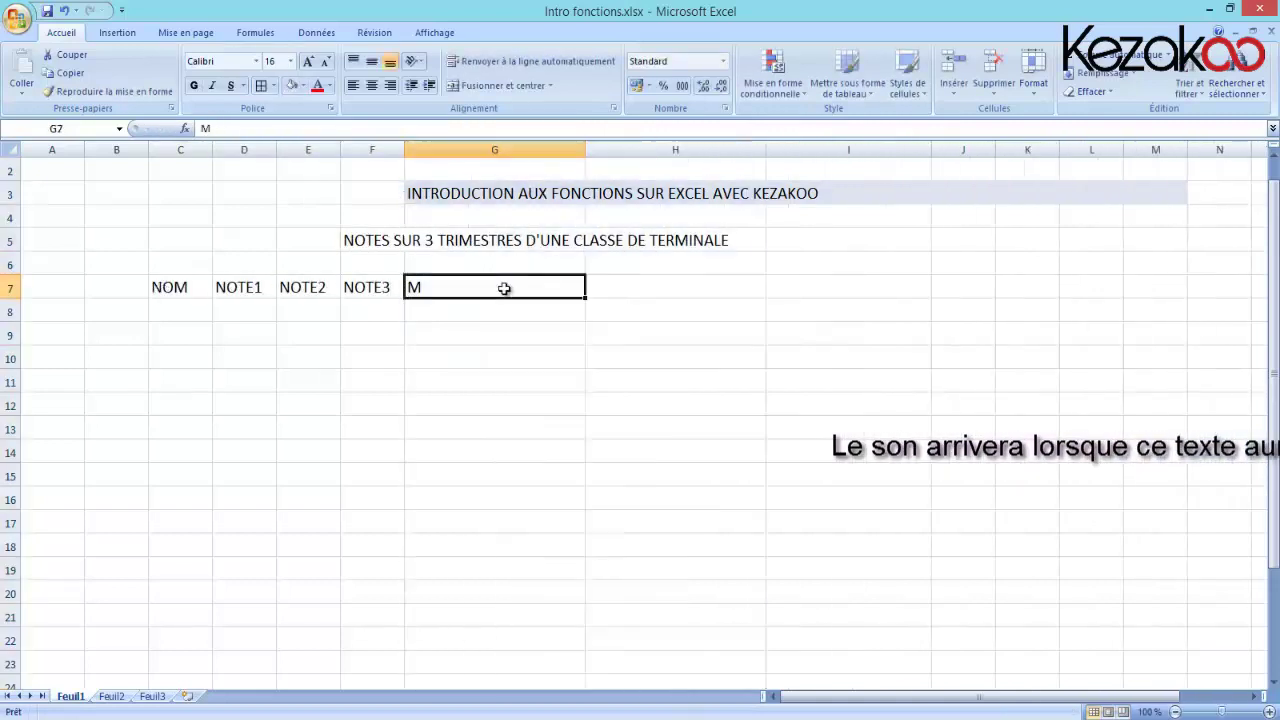
type("MOYENNE METHODE 1\tMOYENNE METHODE 2\tMOYENNE METHODE 3")
key("Return")
Enter the nine student names, Youssef through Ayoub, with their three grades each.
left_click(189, 306)
left_click_drag(212, 149, 252, 149)
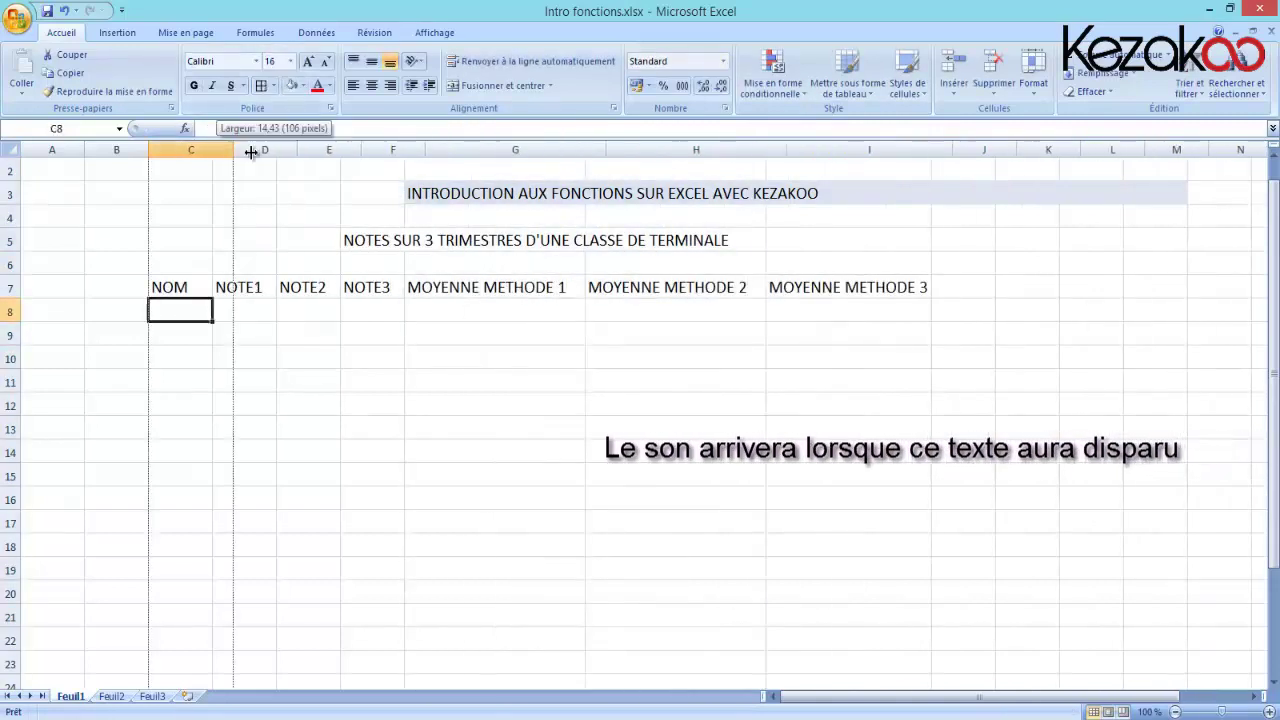
type("Youssef Yasmine Sara Imane Amine Reda Oumaima Fayçal Ayoub")
left_click(281, 310)
type("19\t18\t1")
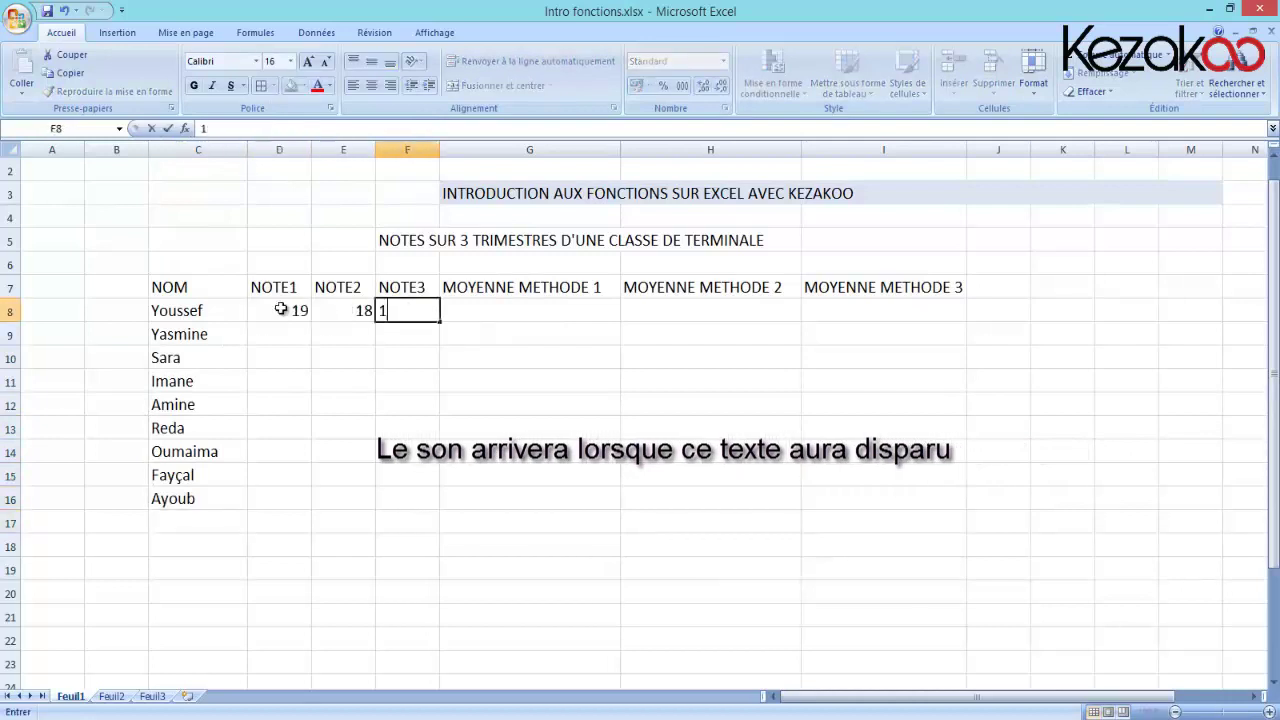
type("8 18\t13\t17 11\t10\t9 11\t11\t12 18\t14\t16 19\t12\t19 1")
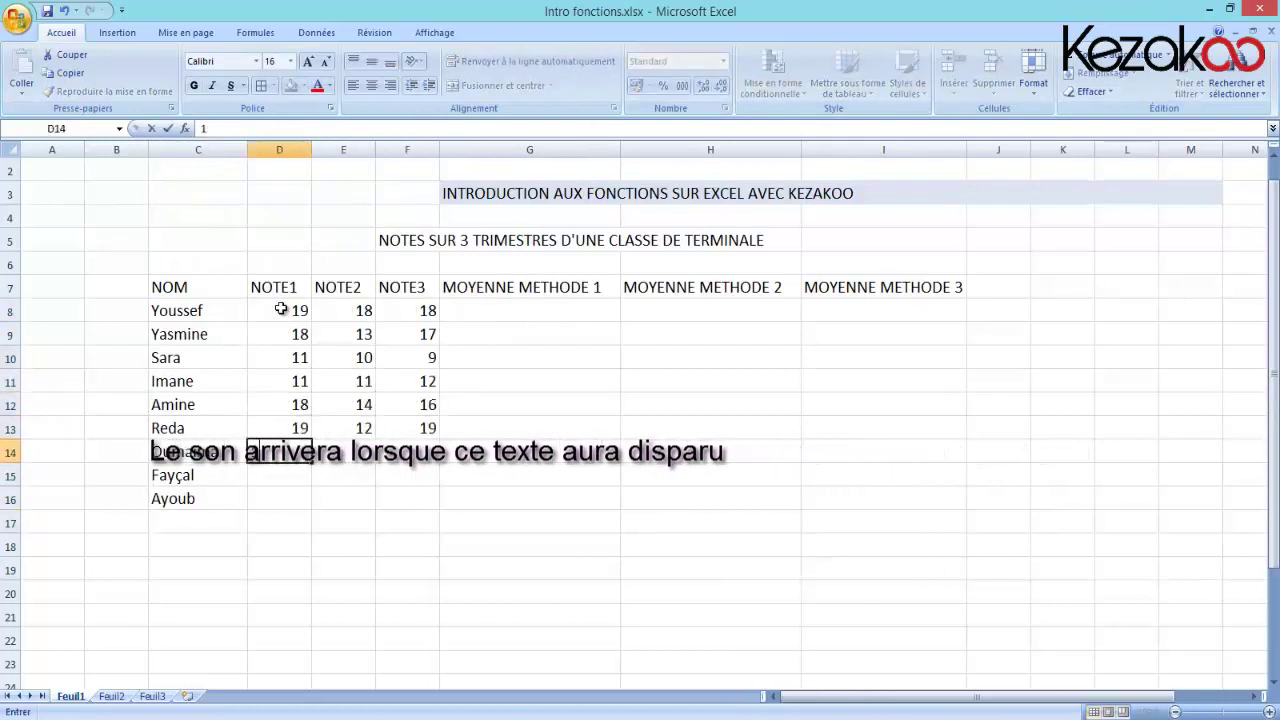
type("5\t13\t15 11\t12\t16 9\t12\t14")
Merge-center a Moyenne Générale heading over G6:I6 and give the headings purple and orange fills.
double_click(710, 287)
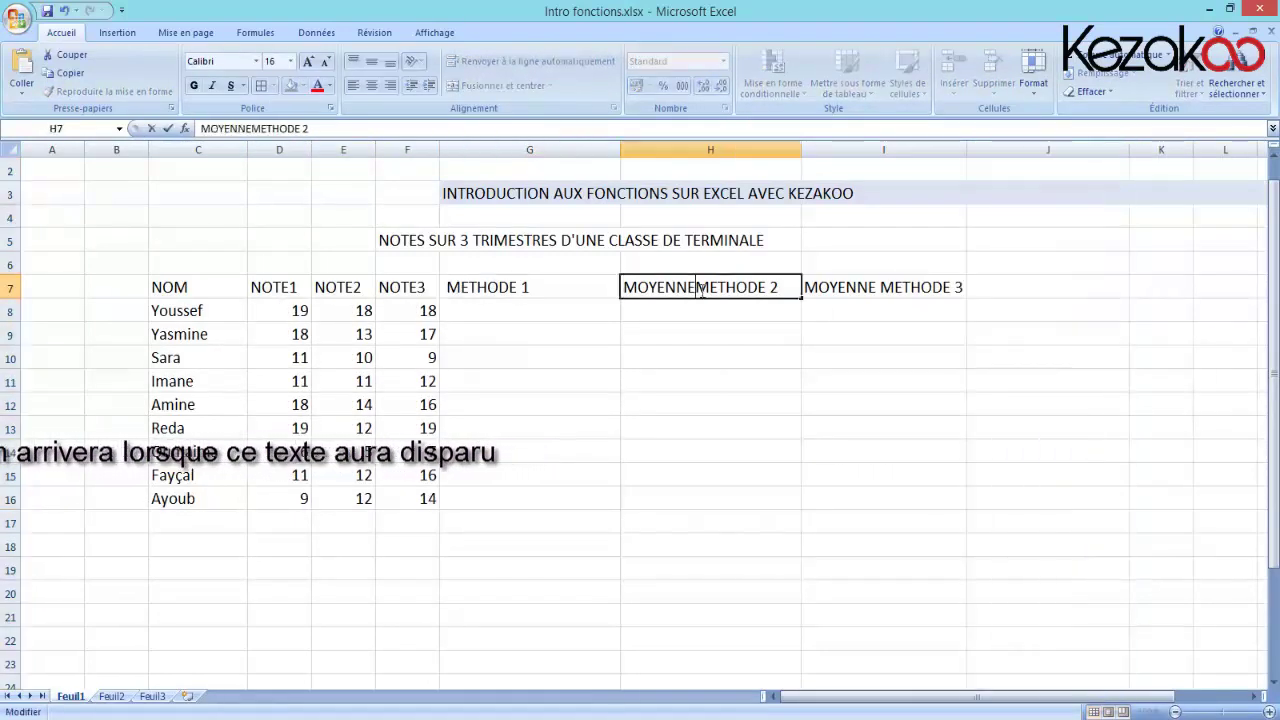
left_click(530, 264)
type("Moyenne")
left_click_drag(883, 264, 480, 264)
right_click(495, 260)
left_click(556, 458)
left_click_drag(380, 240, 780, 240)
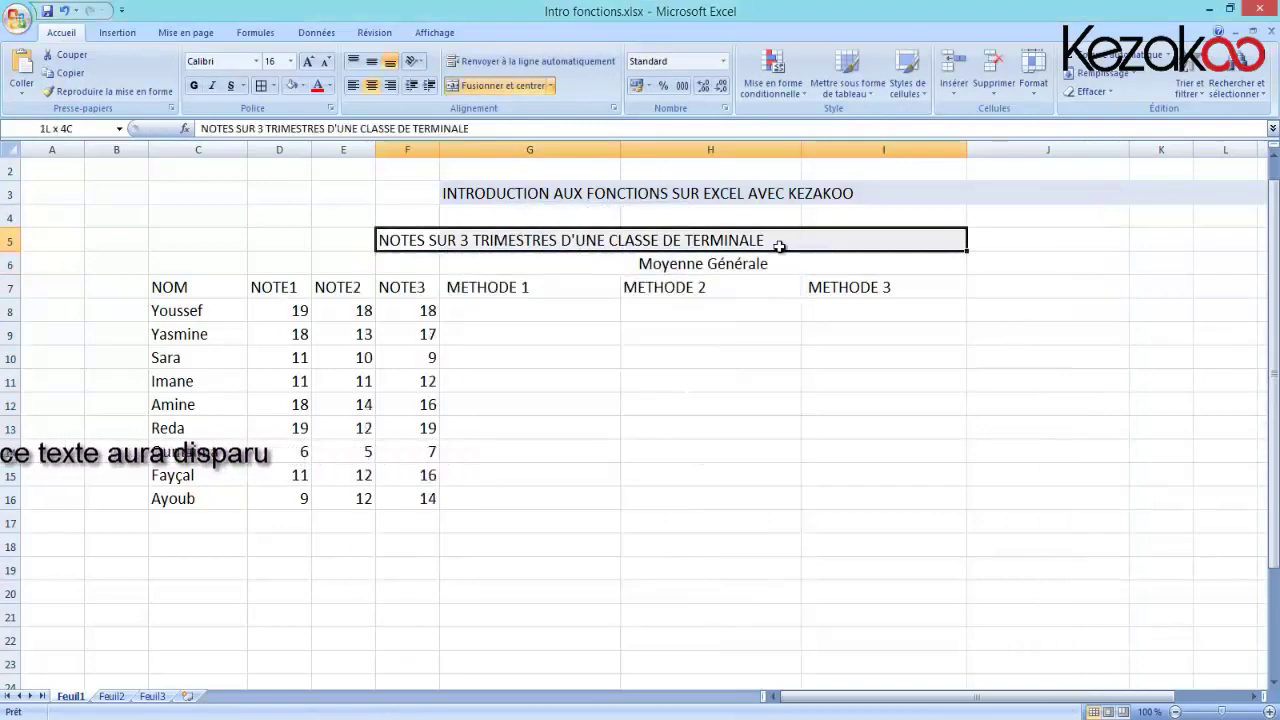
left_click_drag(934, 263, 400, 263)
Add the Caractéristiques labels MAX, MIN, ECART TYPE at C19 and the REUSSITE/ECHEC header in J7.
left_click(190, 570)
type("Caractéristiques")
double_click(247, 149)
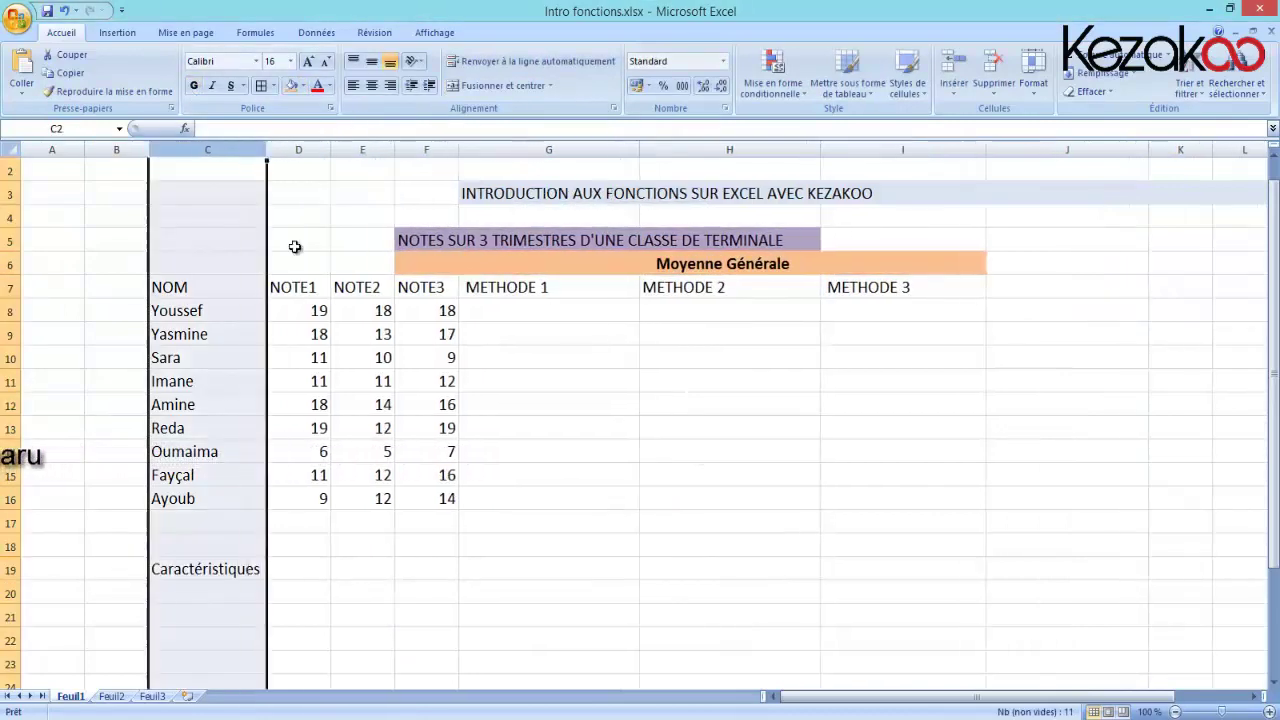
type("MAX MIN ECART TYPE")
left_click(1026, 284)
type("REUSSITE/ECHEC")
key("Return")
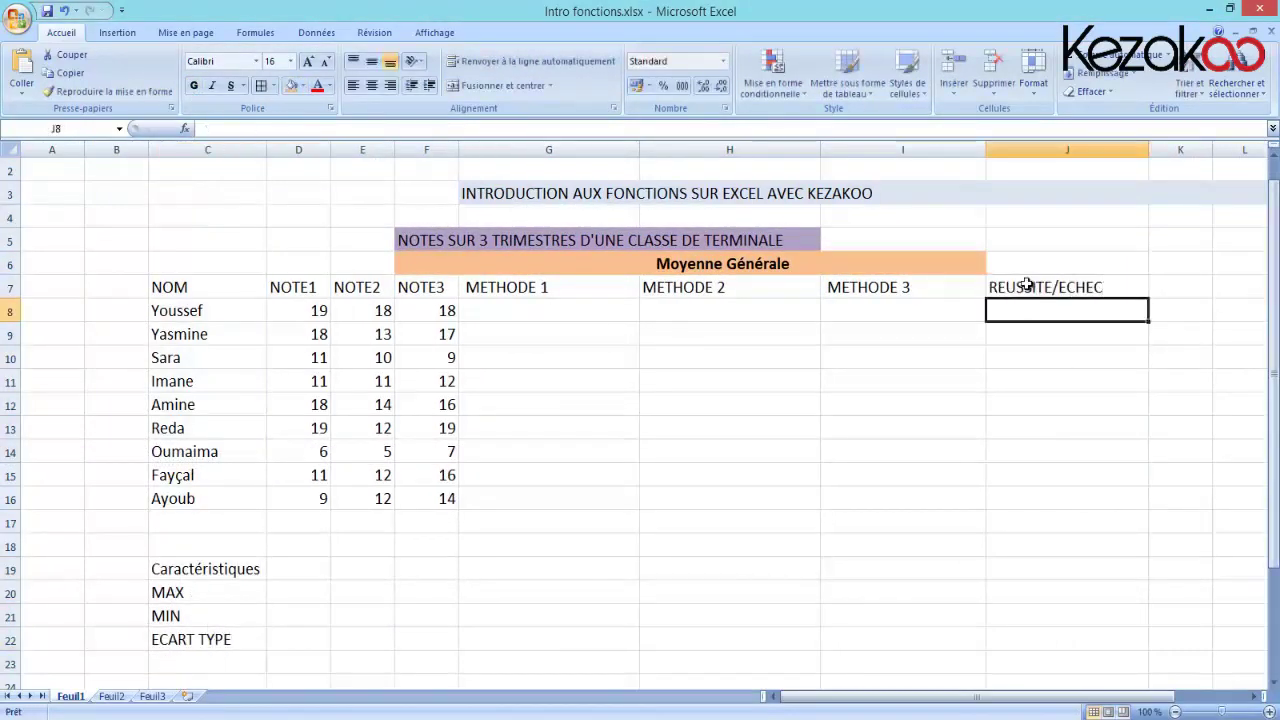
Border the grade table and statistics block, and fill the Caractéristiques cell blue-grey.
left_click_drag(160, 499, 1140, 287)
left_click(260, 85)
left_click_drag(722, 263, 426, 263)
left_click_drag(200, 569, 300, 639)
left_click(260, 85)
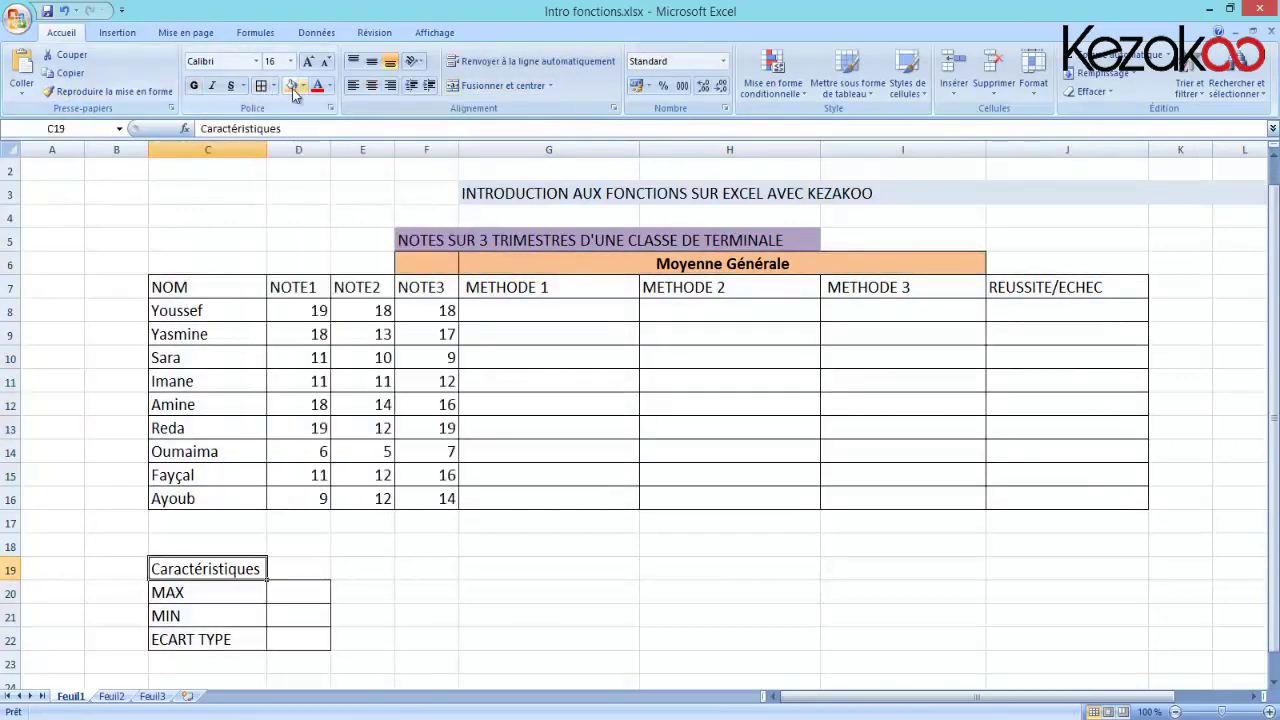
left_click(200, 569)
left_click(293, 85)
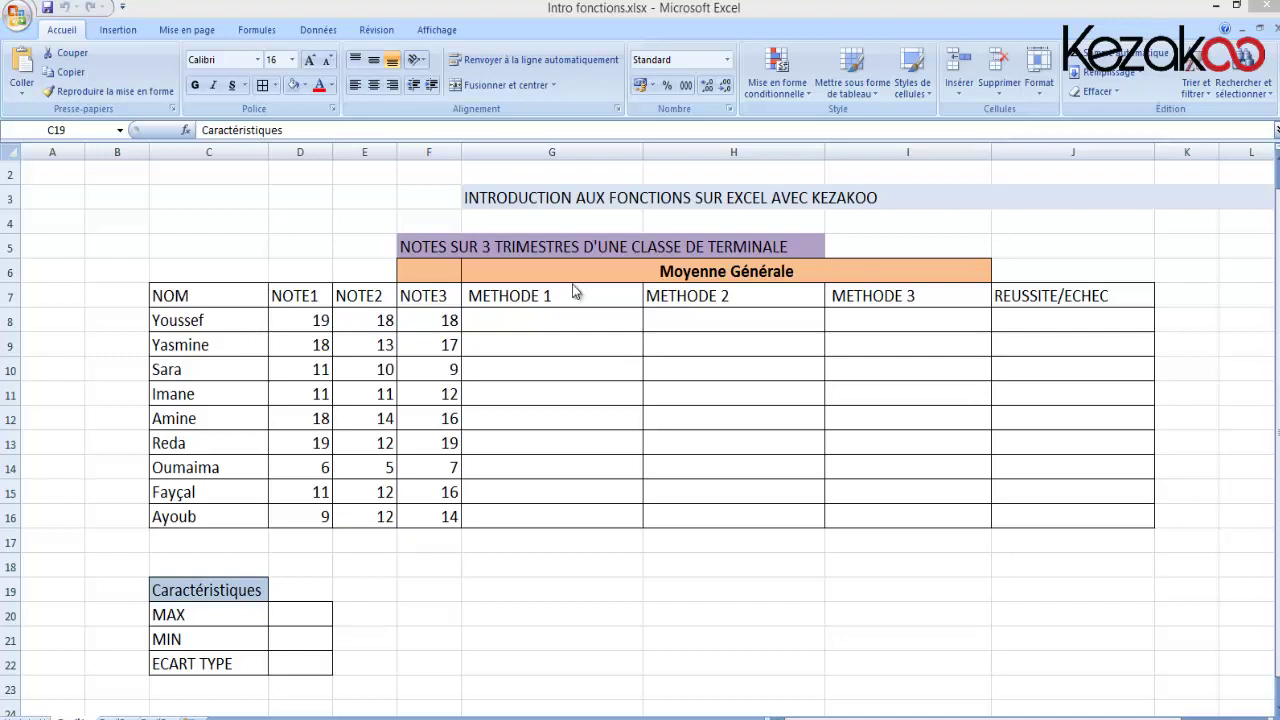
left_click(198, 618)
left_click(203, 637)
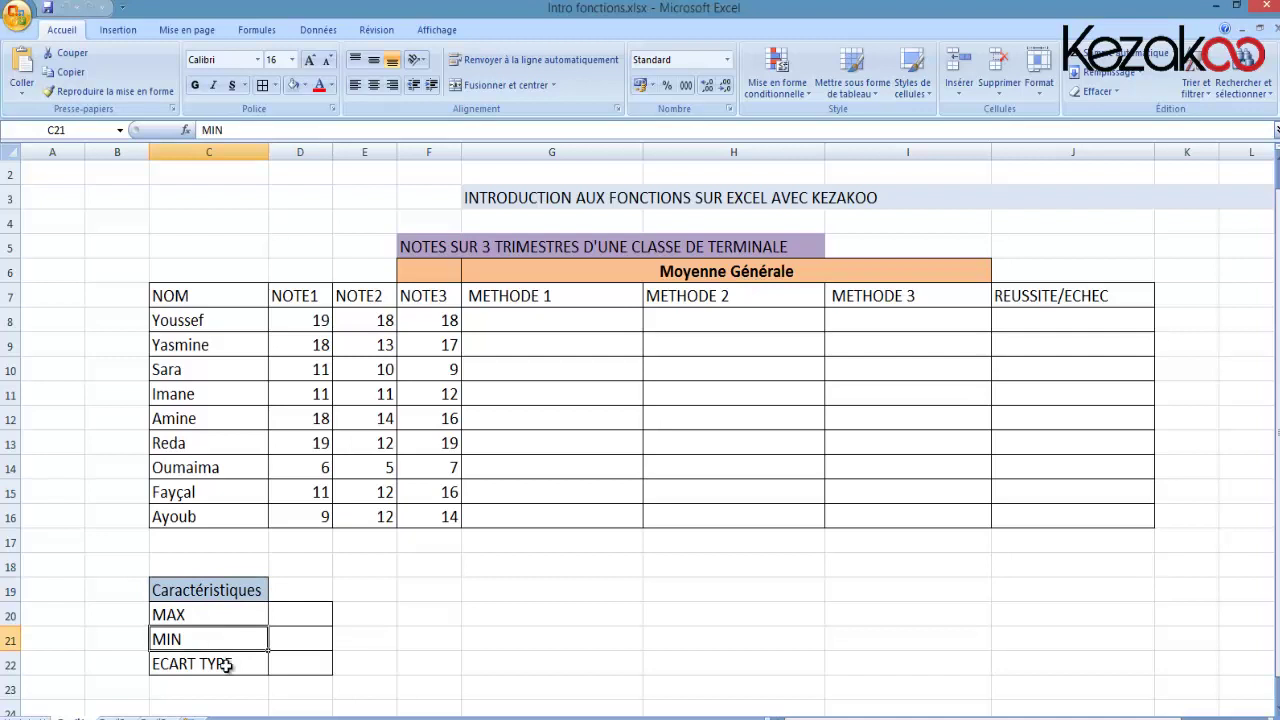
left_click(228, 665)
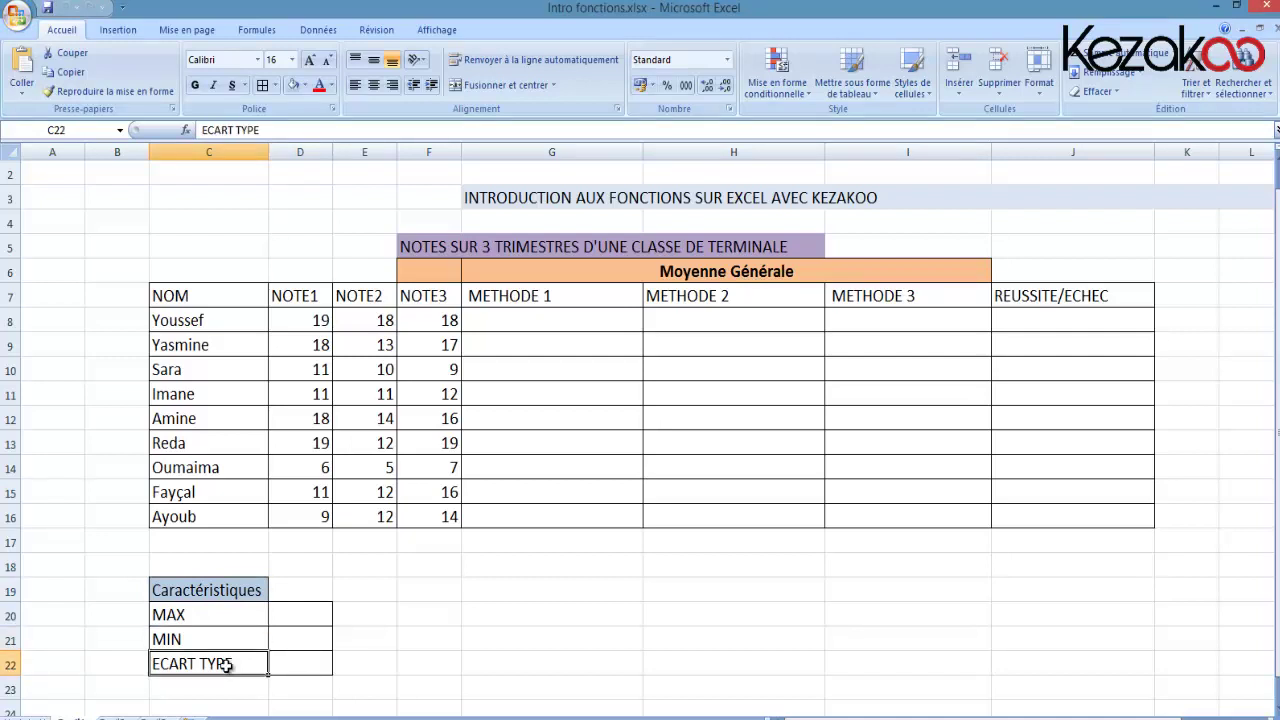
left_click(568, 596)
Label G19 'FONCTION ?', then type an example =Fonction(X;Y) below it and erase it.
type("FONCTI")
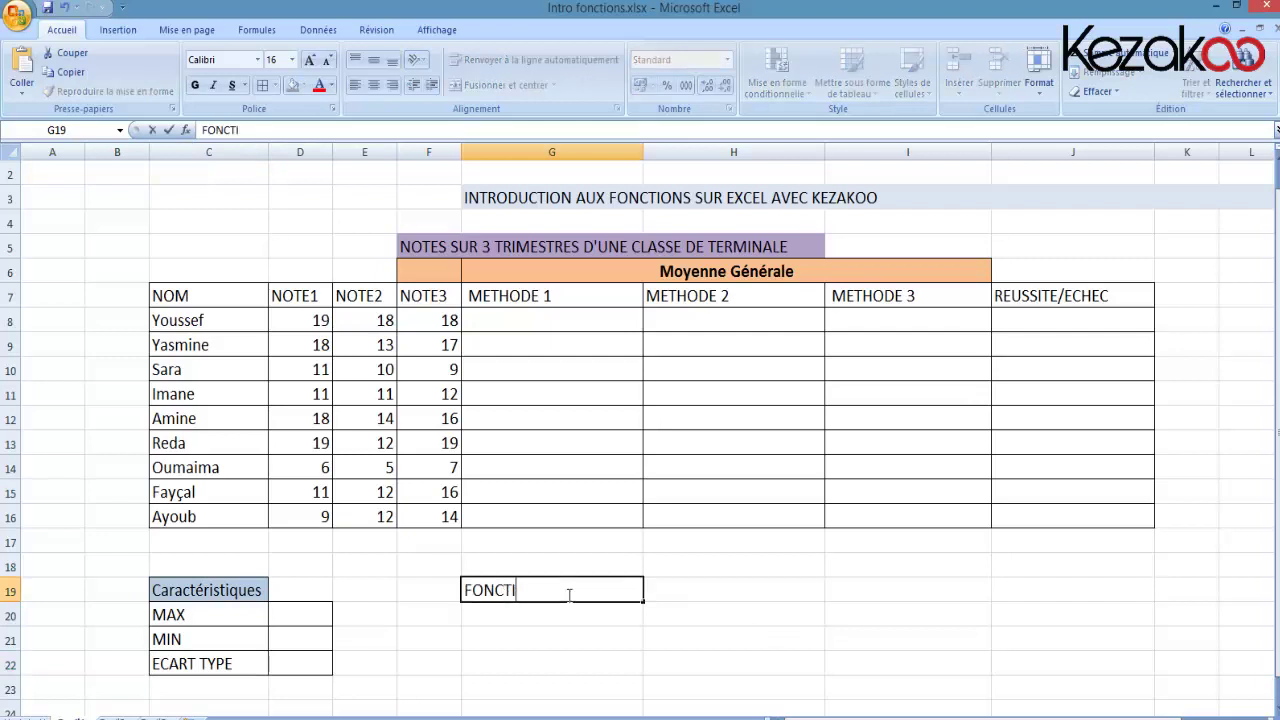
type("ON ?")
key("Return")
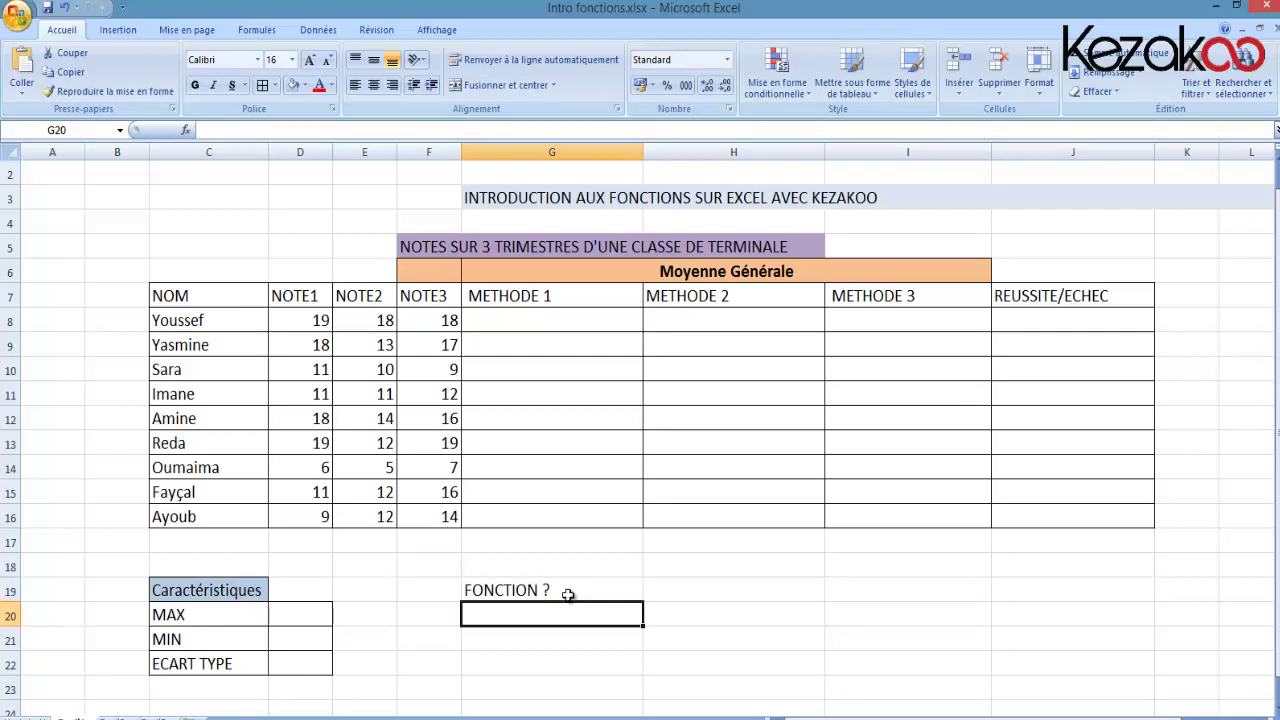
type("=")
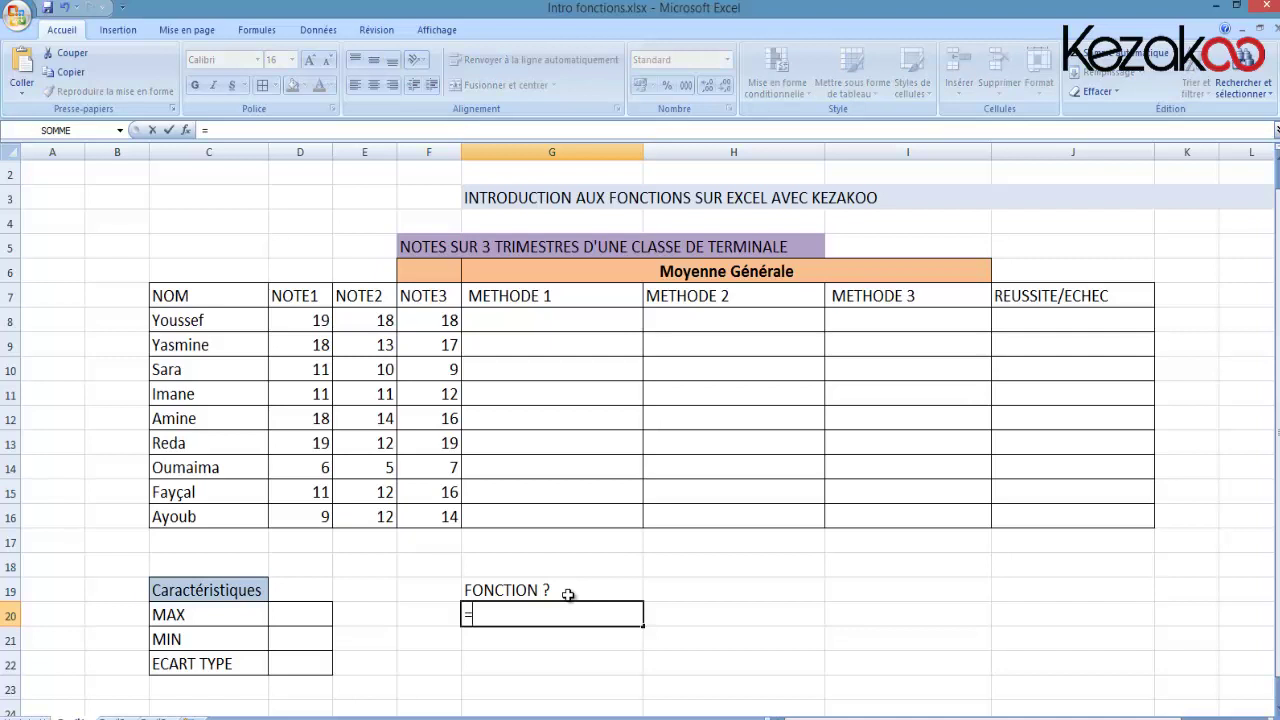
type("Fo")
type("nction(")
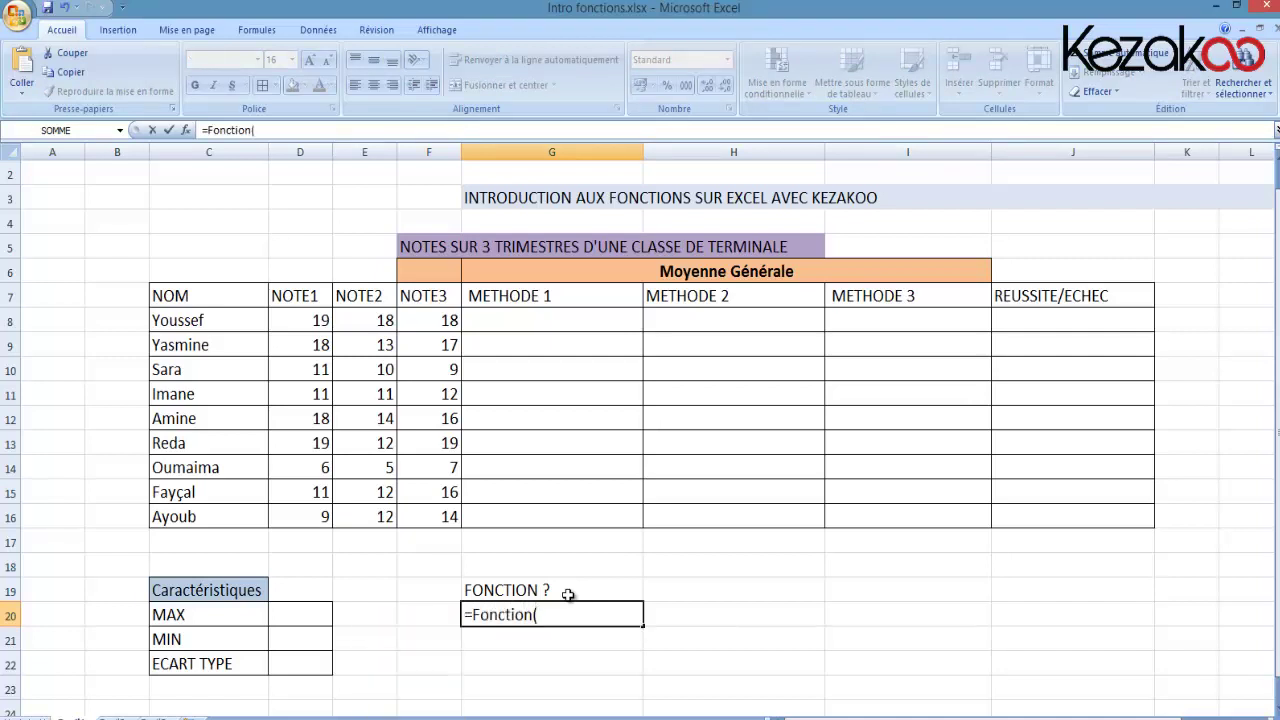
type("X;")
type("Y)")
key("BackSpace")
key("BackSpace")
key("BackSpace")
key("BackSpace")
key("BackSpace")
key("BackSpace")
key("BackSpace")
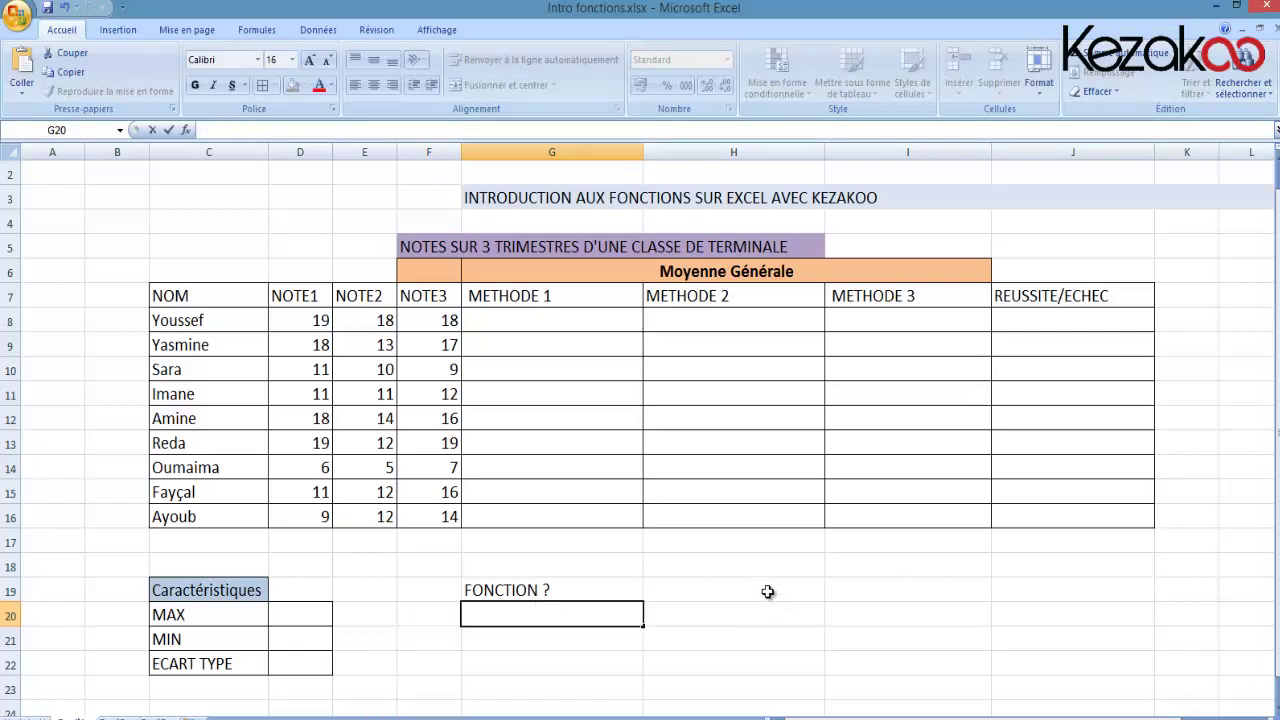
Enter 2+3 as plain text in H19 and the formula =2+3 in I19, which shows 5.
left_click(767, 591)
type("x")
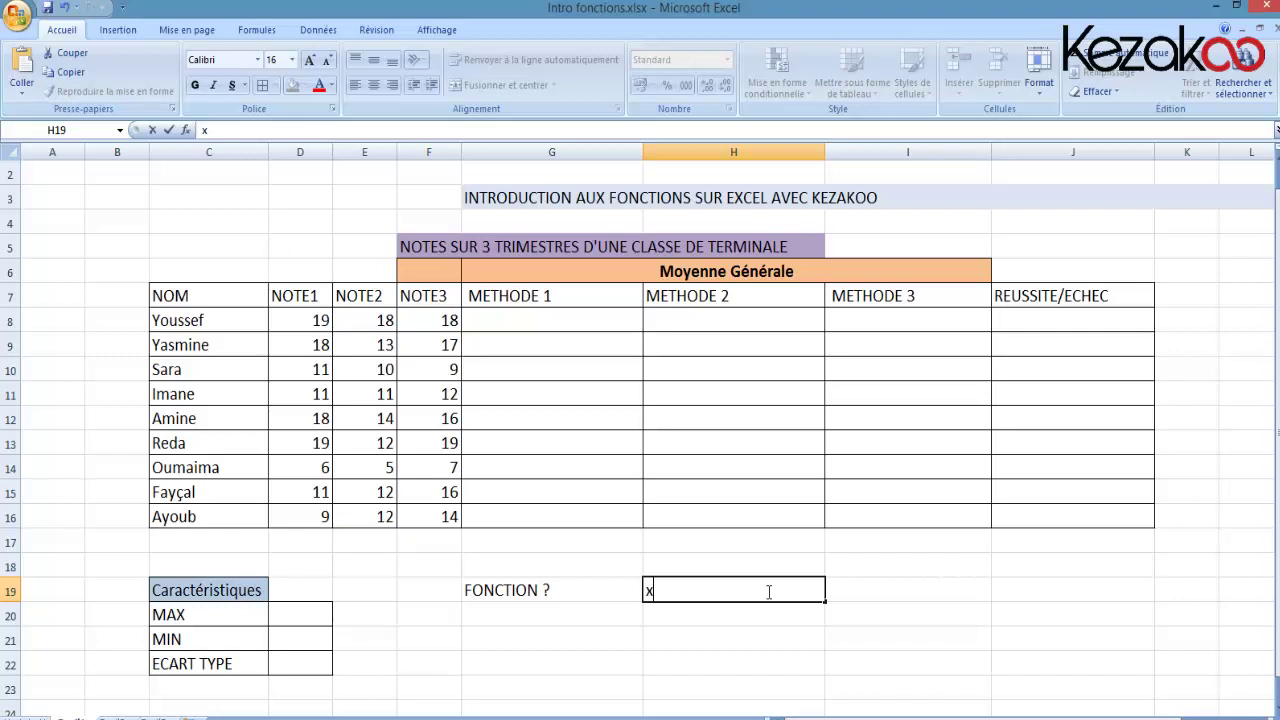
key("BackSpace")
type("2+3")
type(" ?")
key("BackSpace")
key("BackSpace")
key("Return")
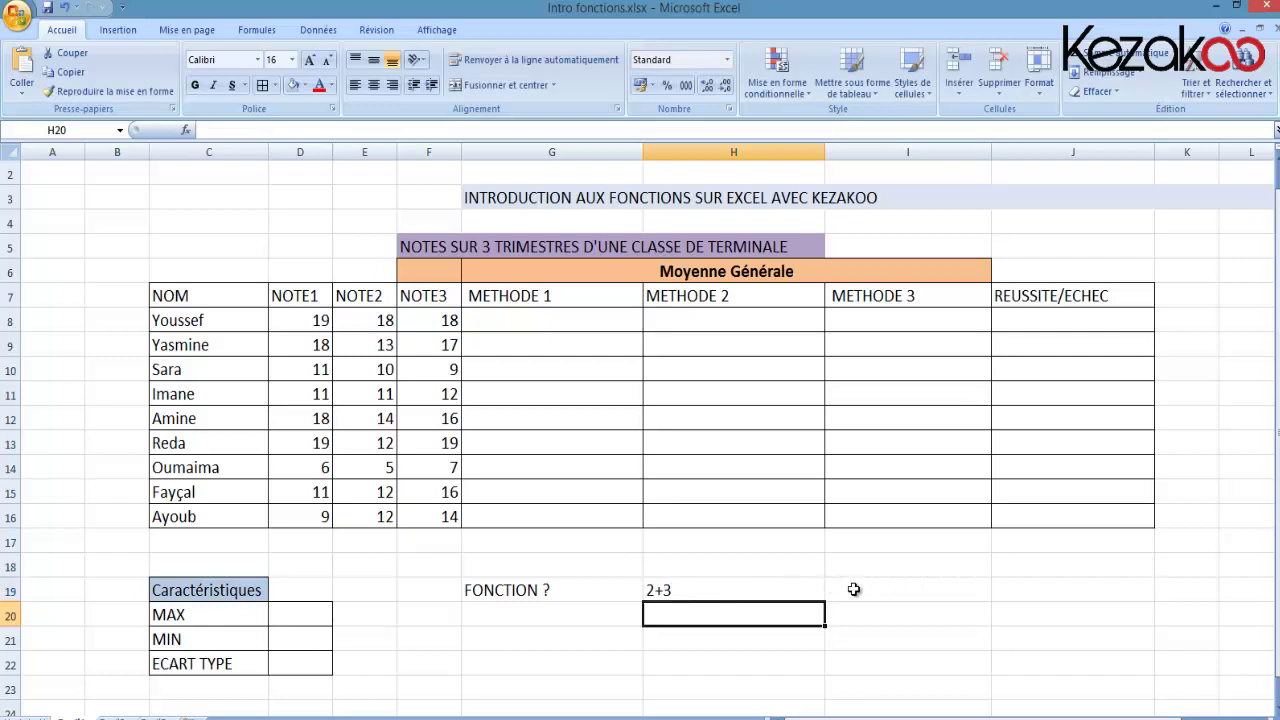
left_click(854, 589)
type("=")
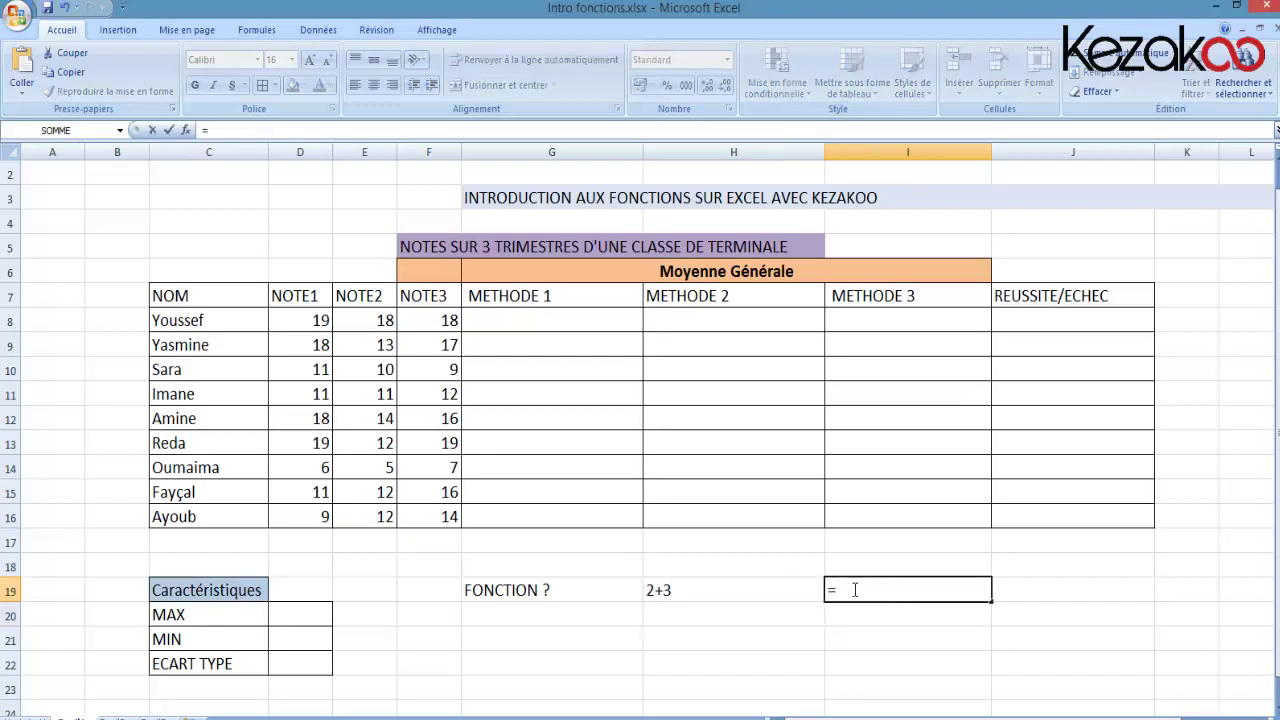
type("2+3")
key("Return")
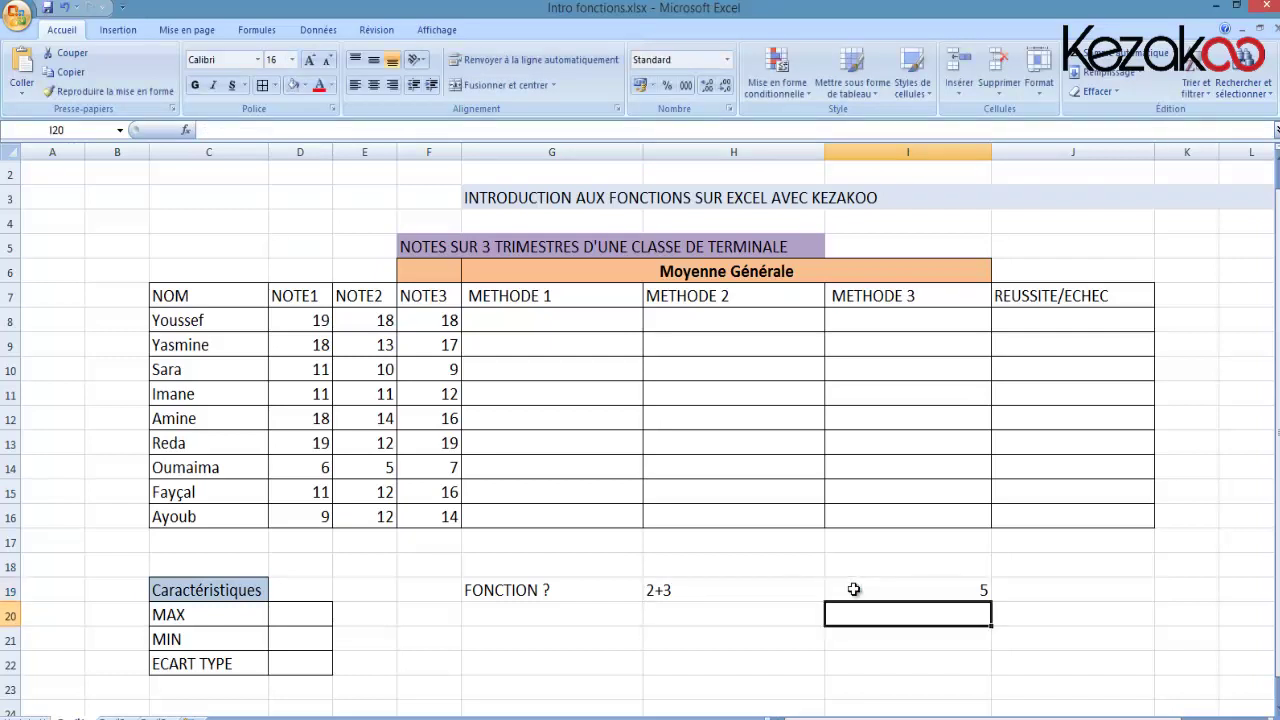
left_click(710, 612)
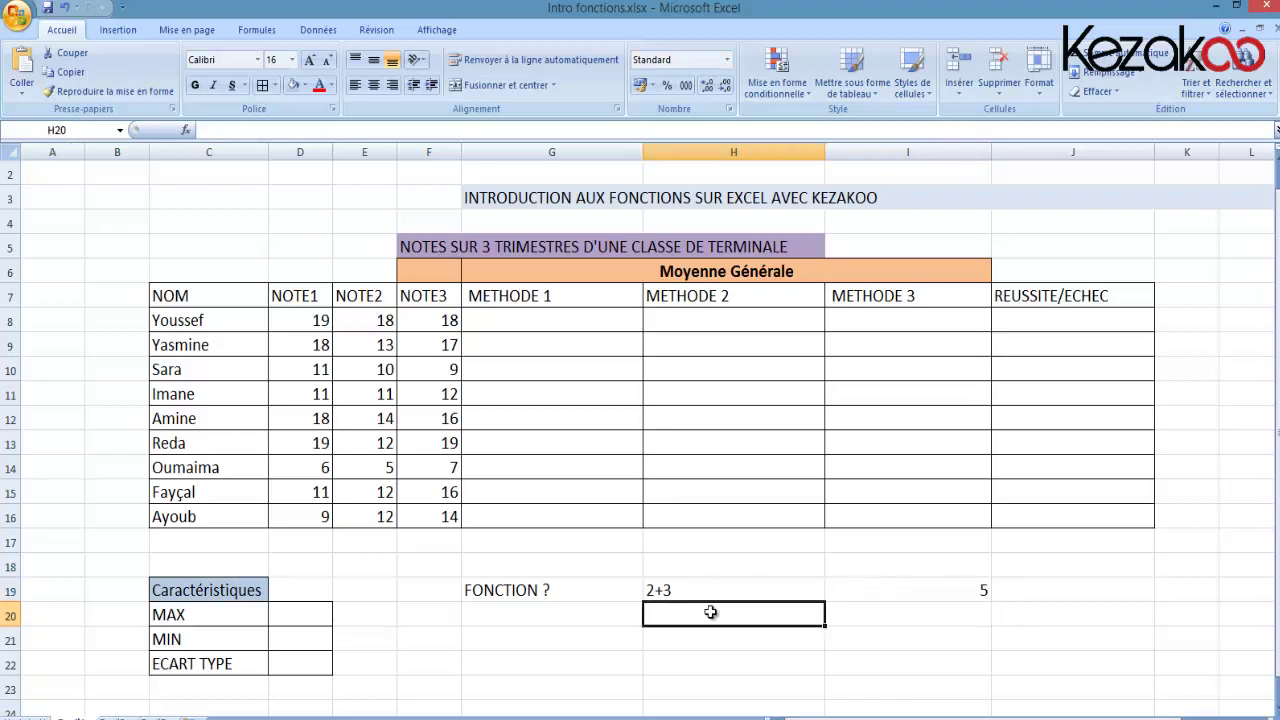
Enter =Somme(2;3) in H20, then clear the demo cells H19:I21.
type("a")
key("BackSpace")
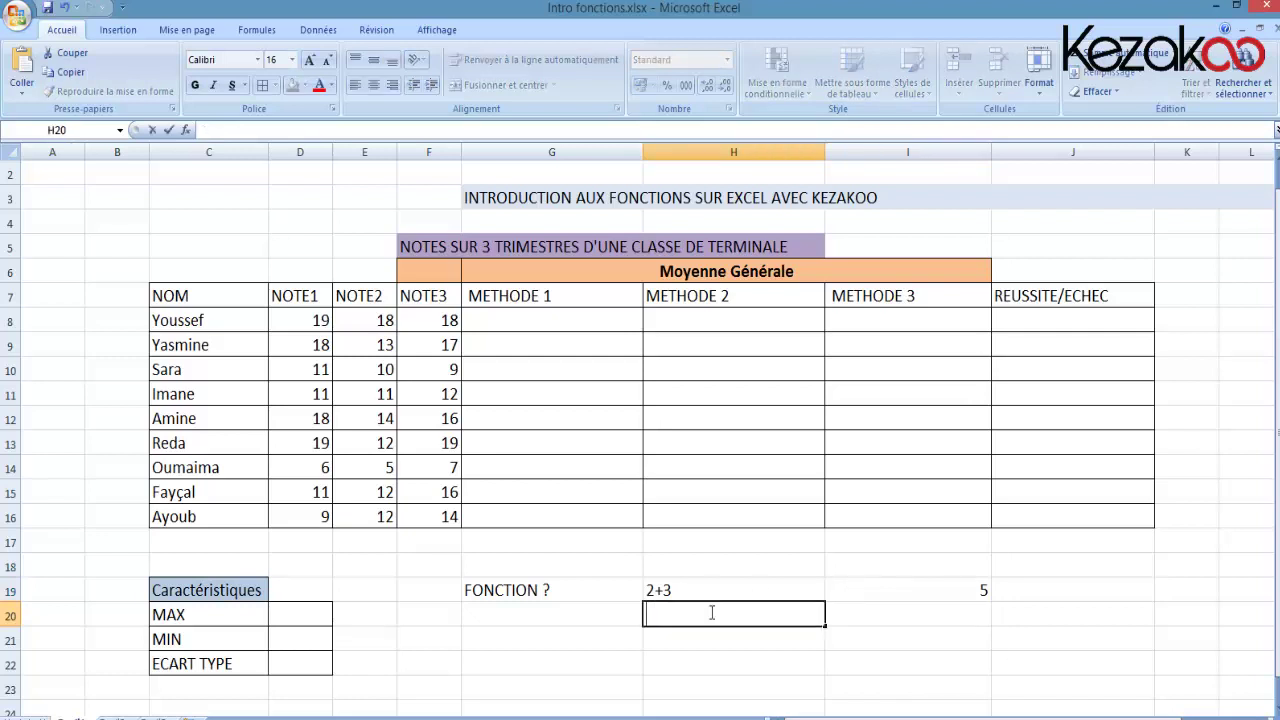
type("=S")
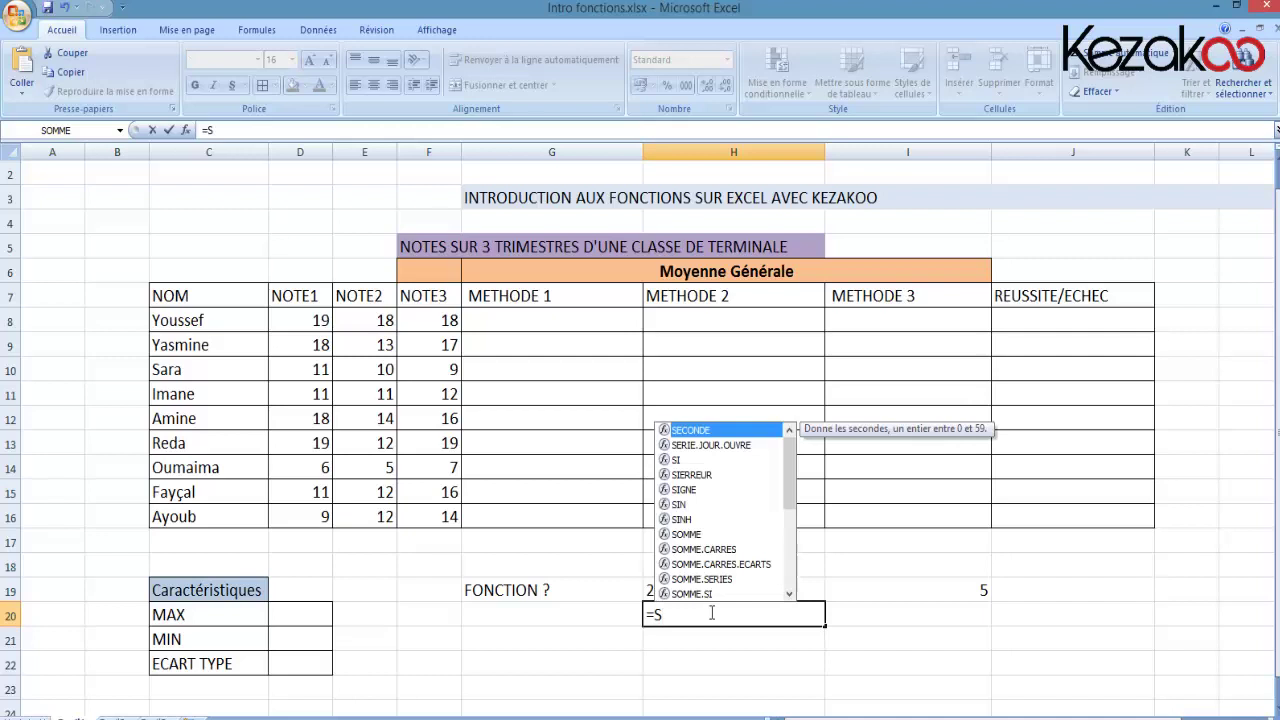
type("om")
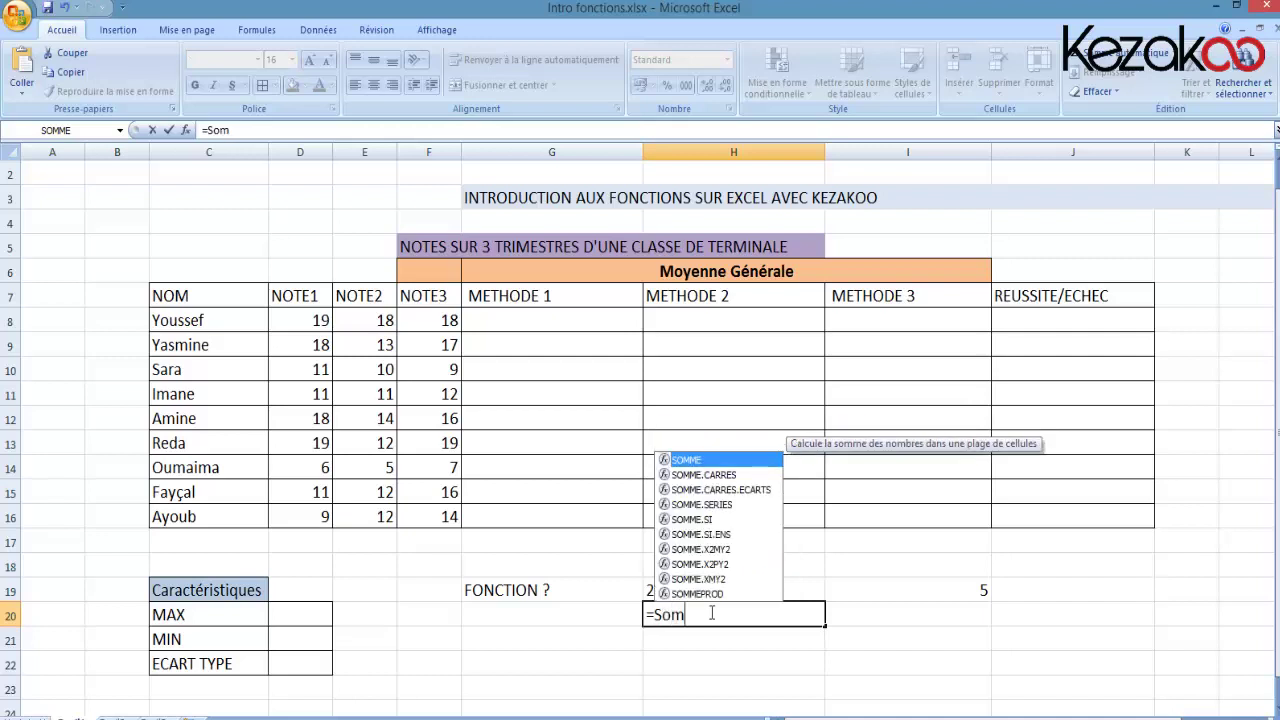
type("me(")
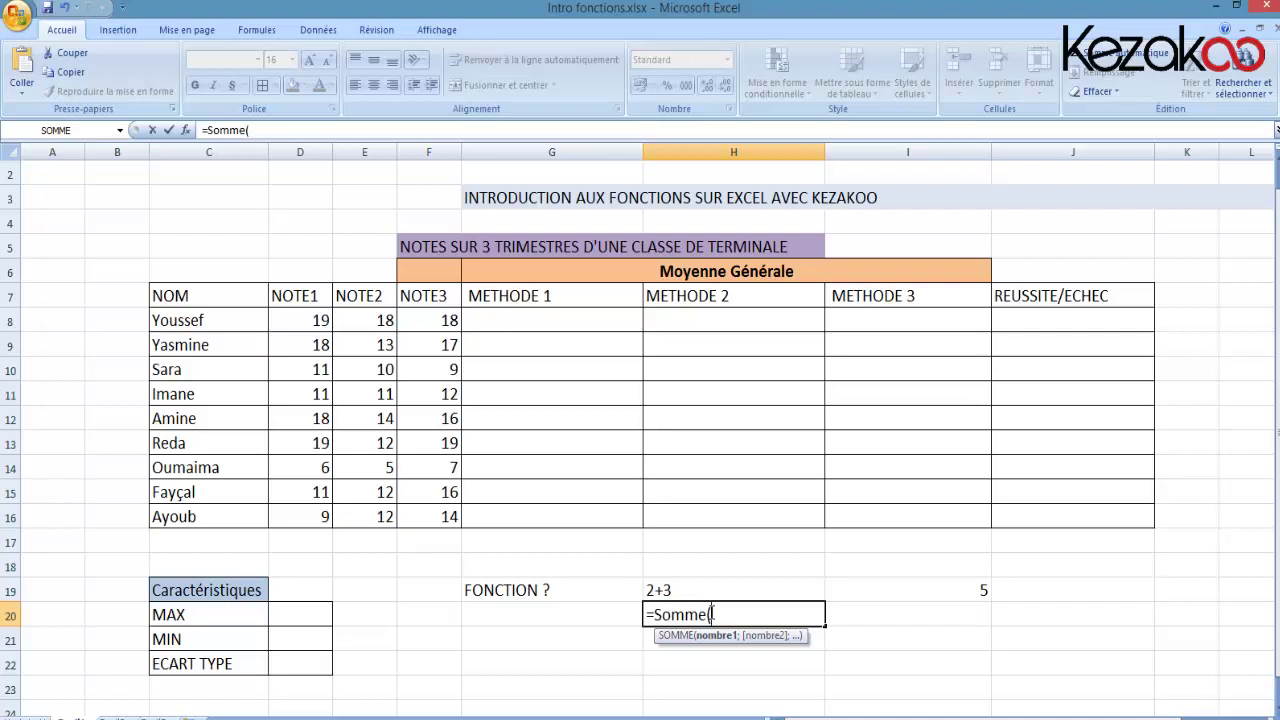
type("2;")
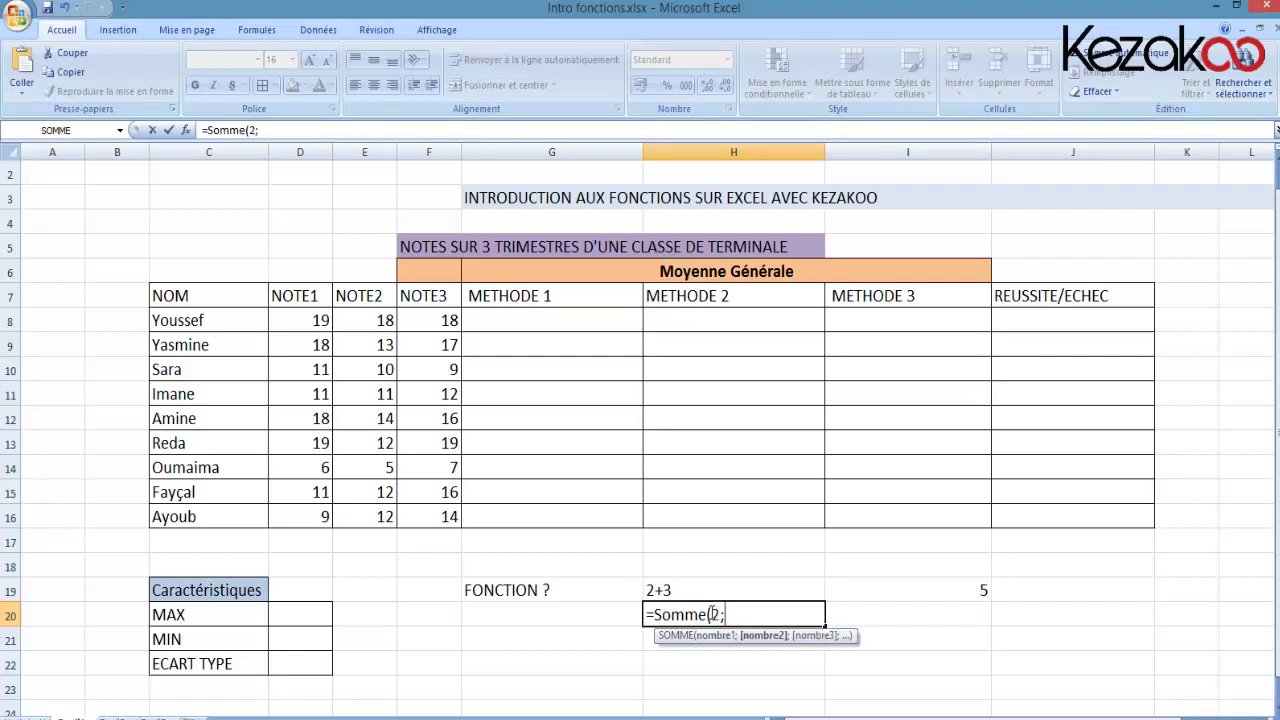
type("3)")
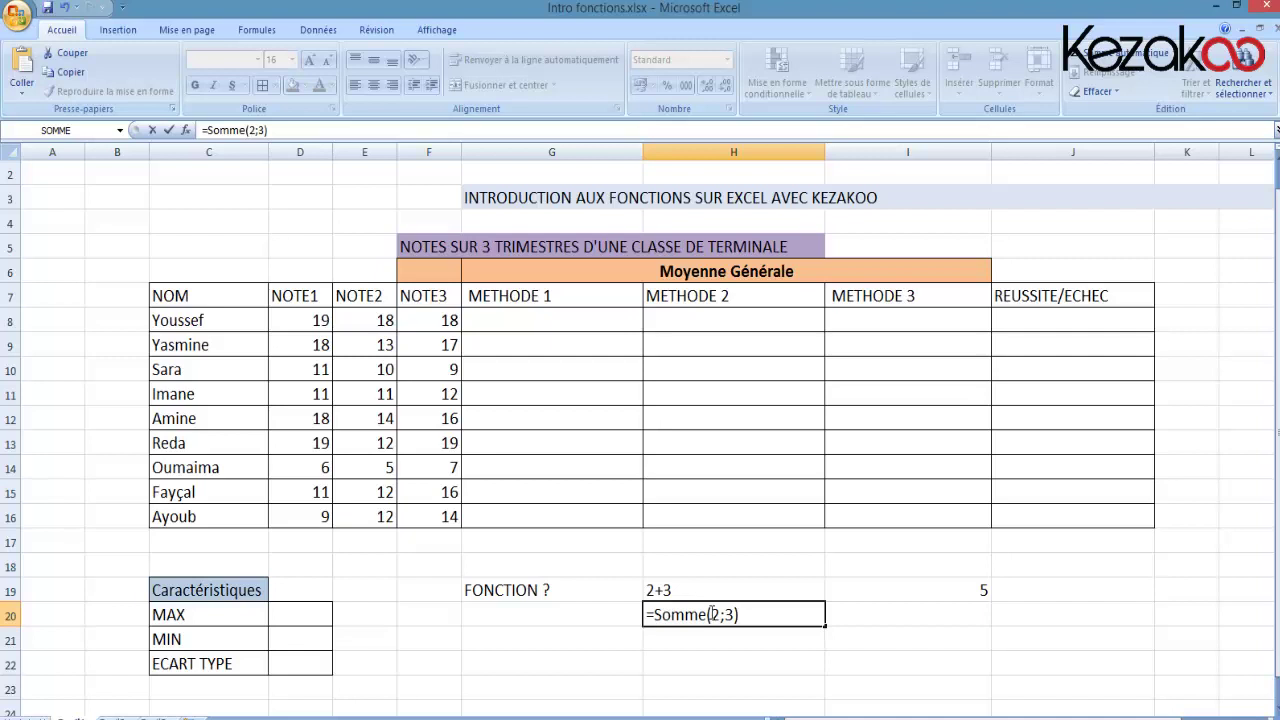
key("Return")
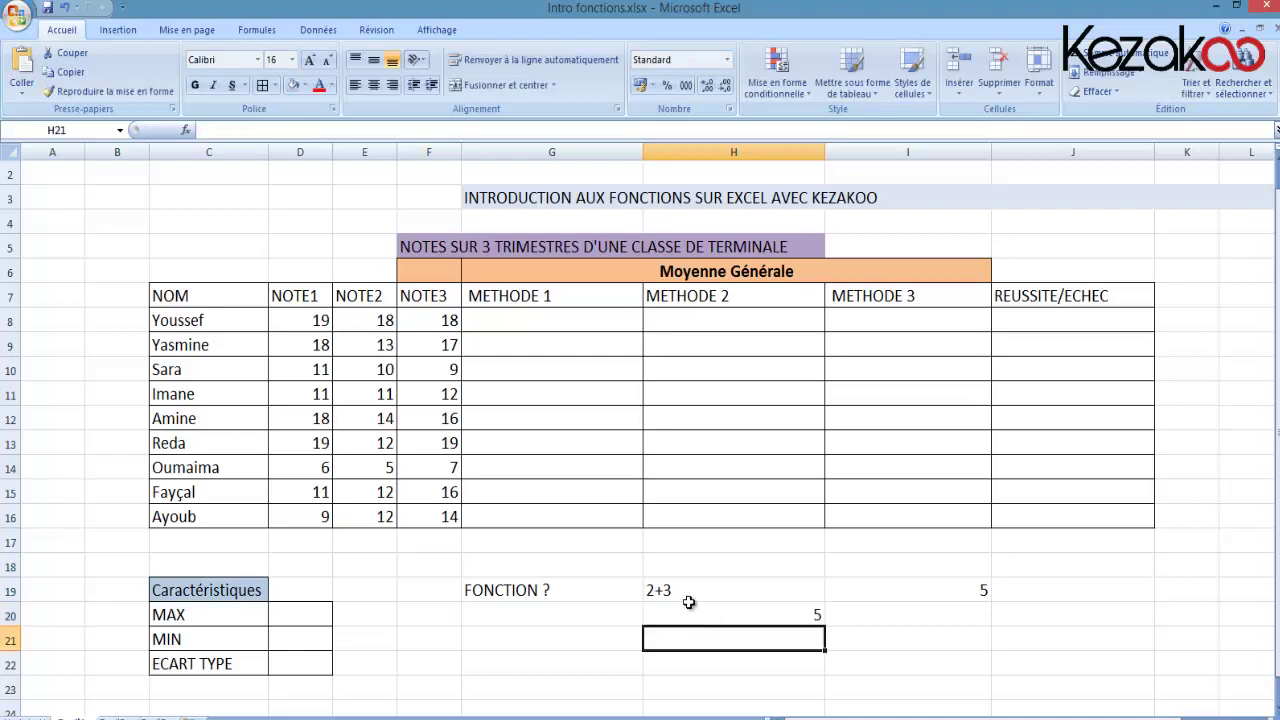
left_click_drag(690, 592, 880, 628)
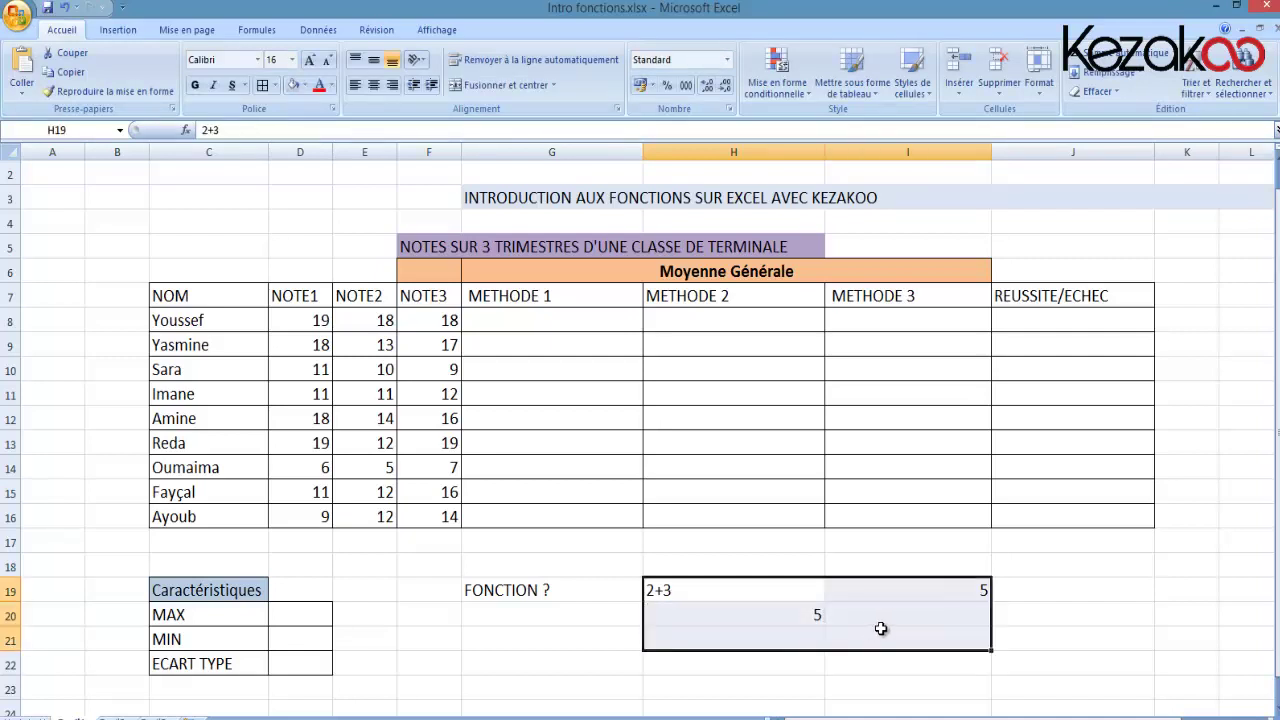
key("Delete")
Remove the FONCTION ? label and enter =Moyenne(D8;E8;F8) in G8, giving 18,33333333.
left_click(608, 594)
key("Delete")
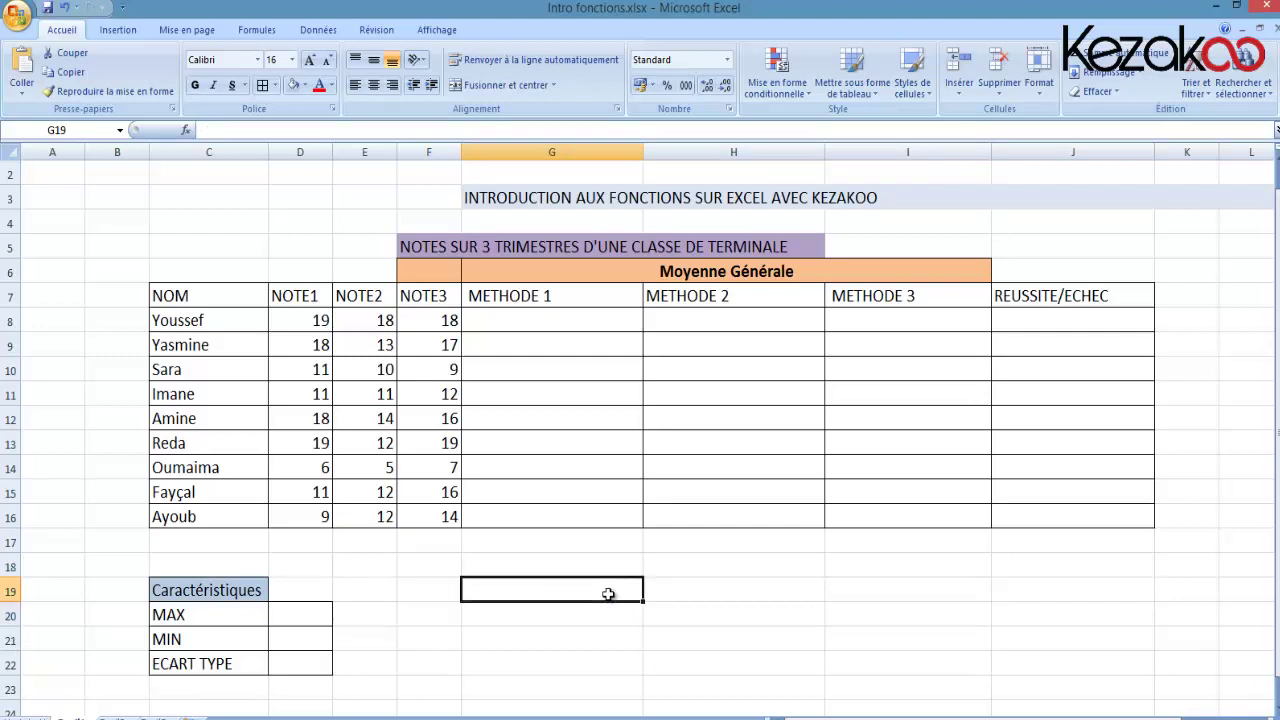
left_click(550, 318)
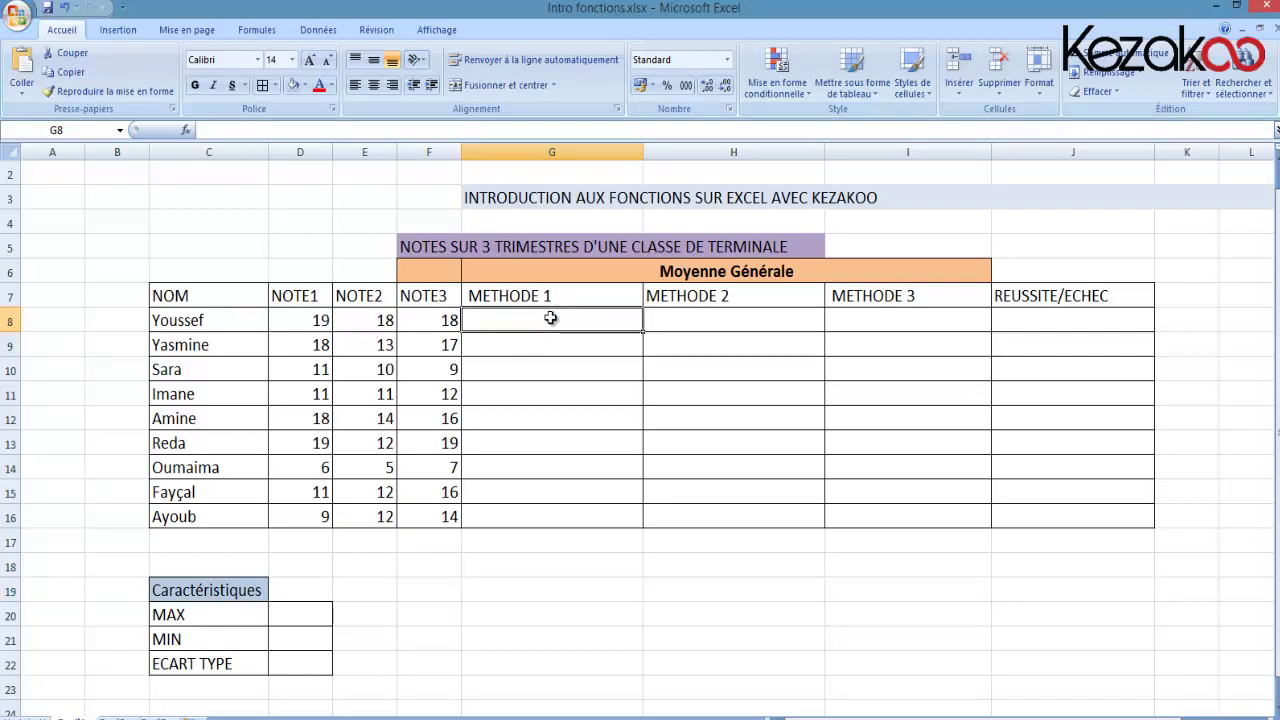
type("=M")
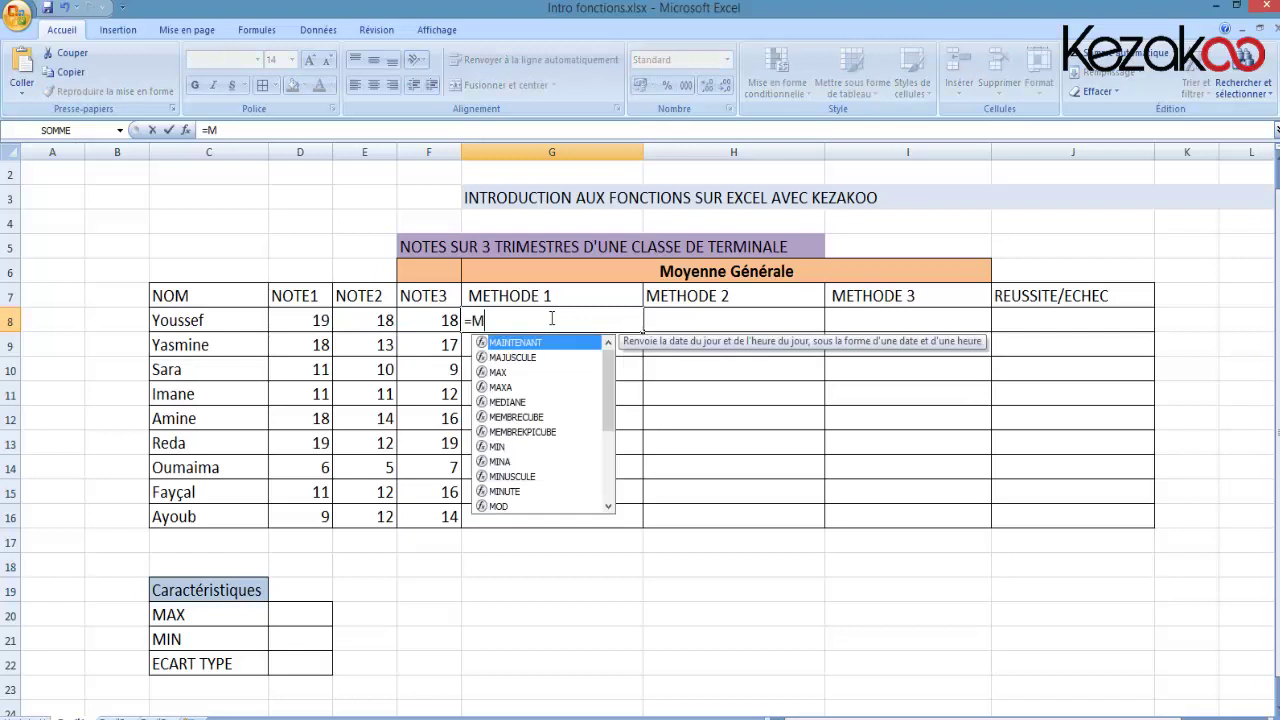
type("oyen")
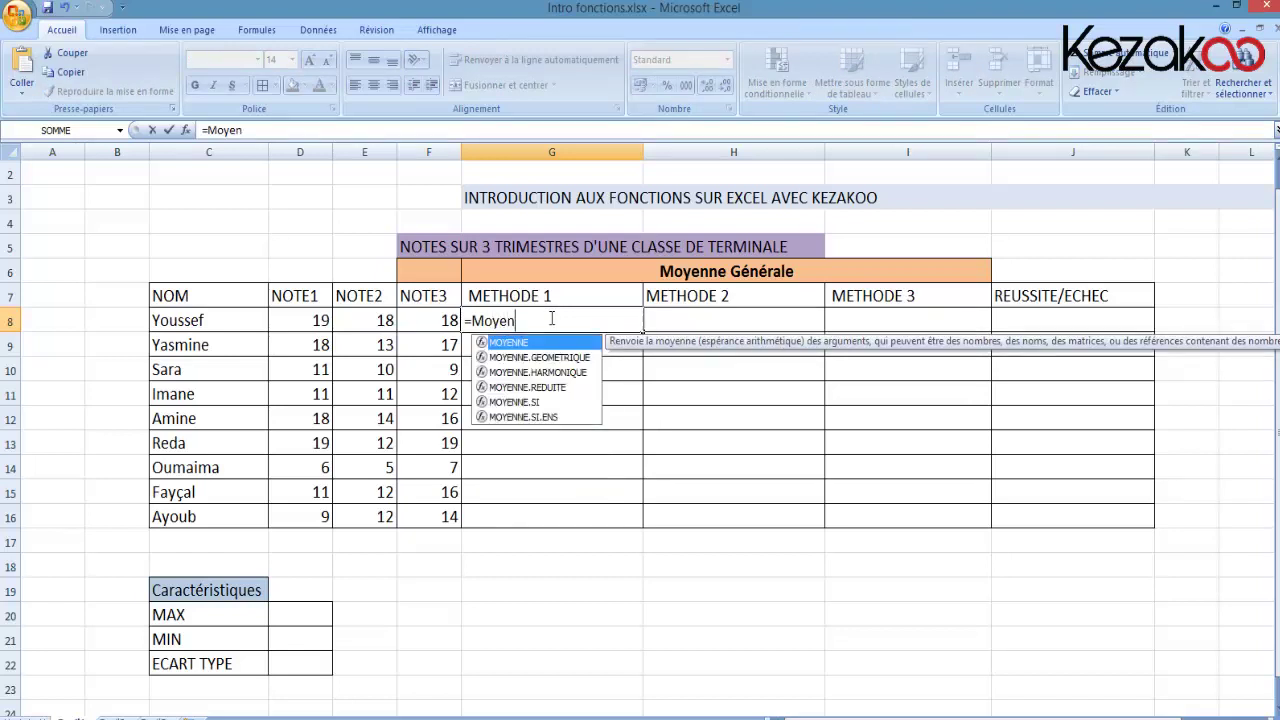
type("ne(")
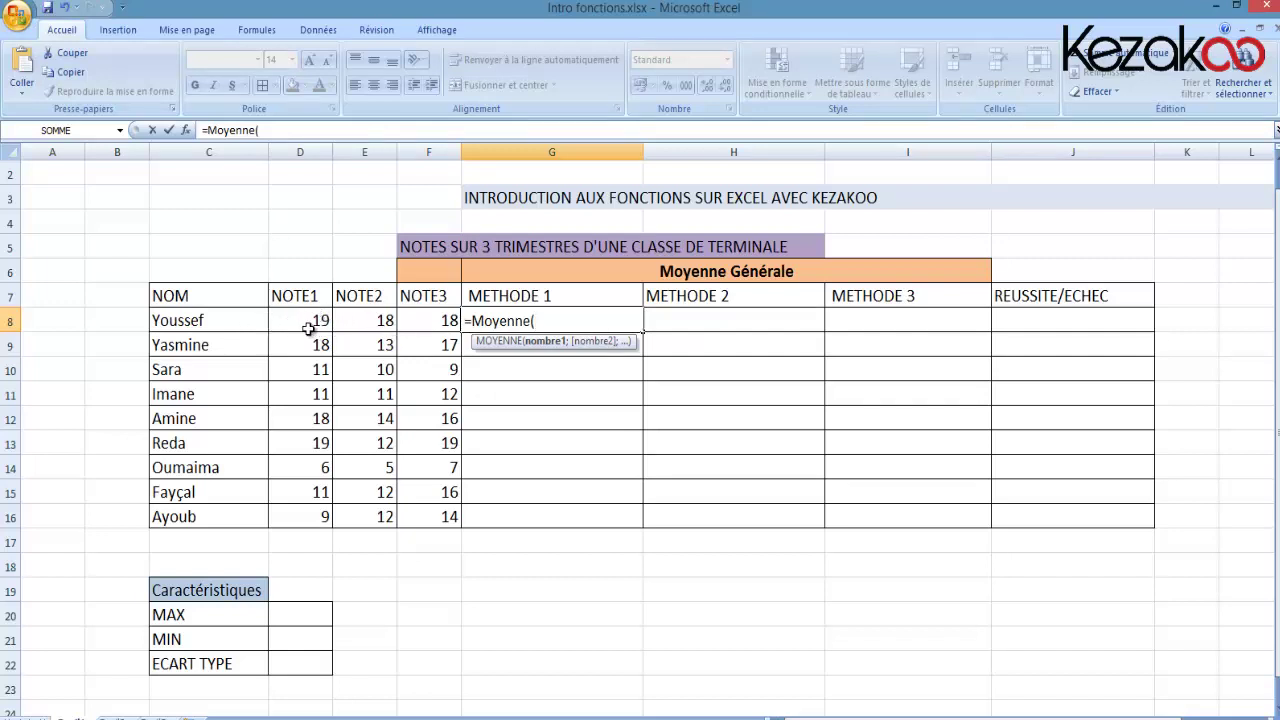
left_click(309, 328)
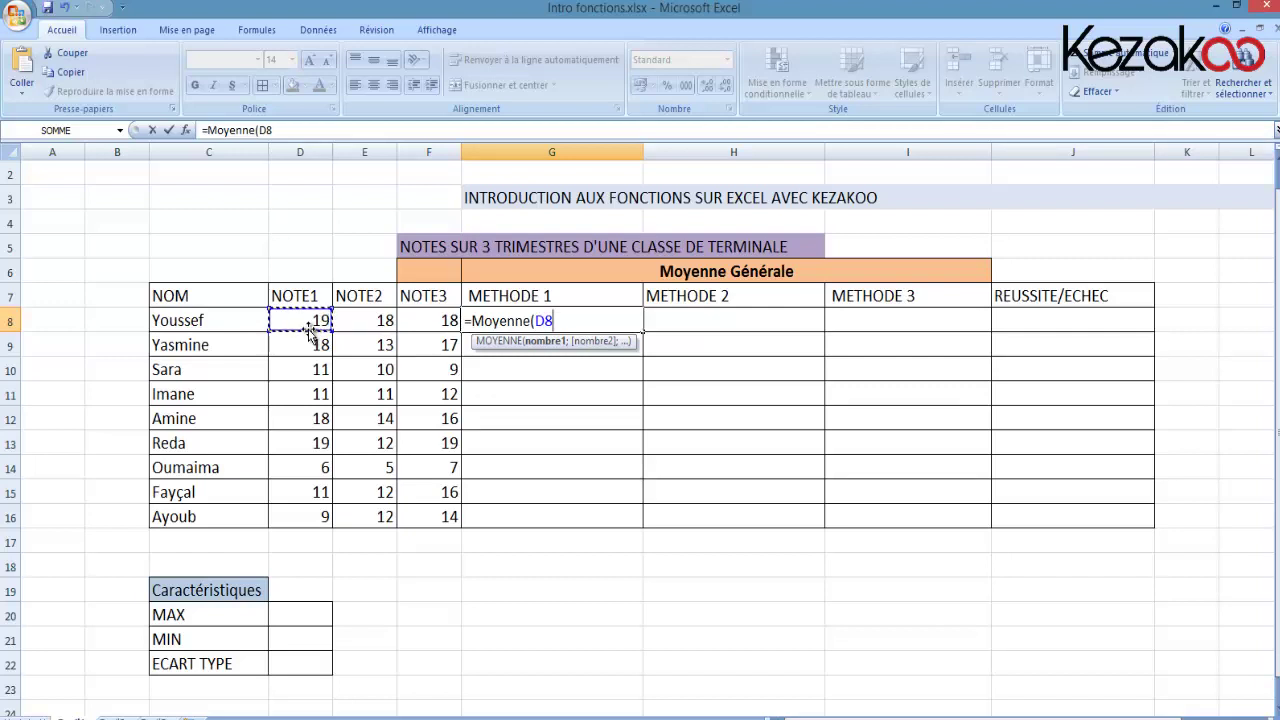
type(";")
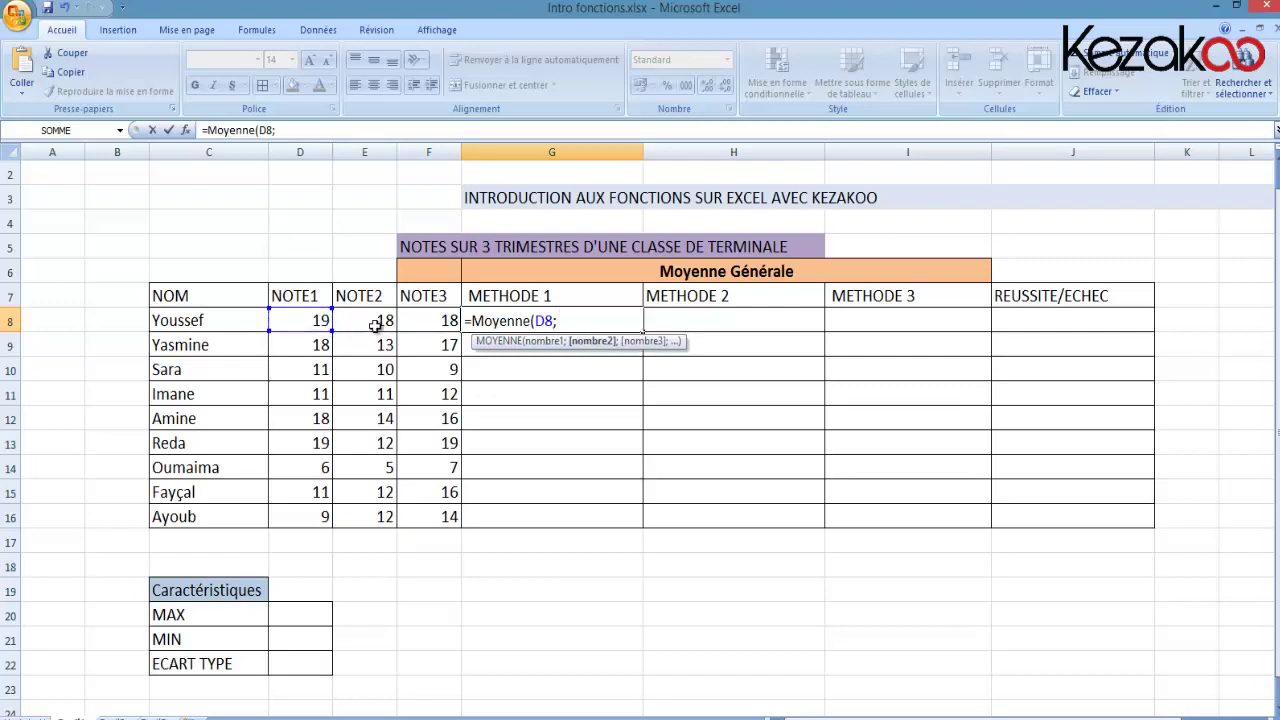
left_click(375, 326)
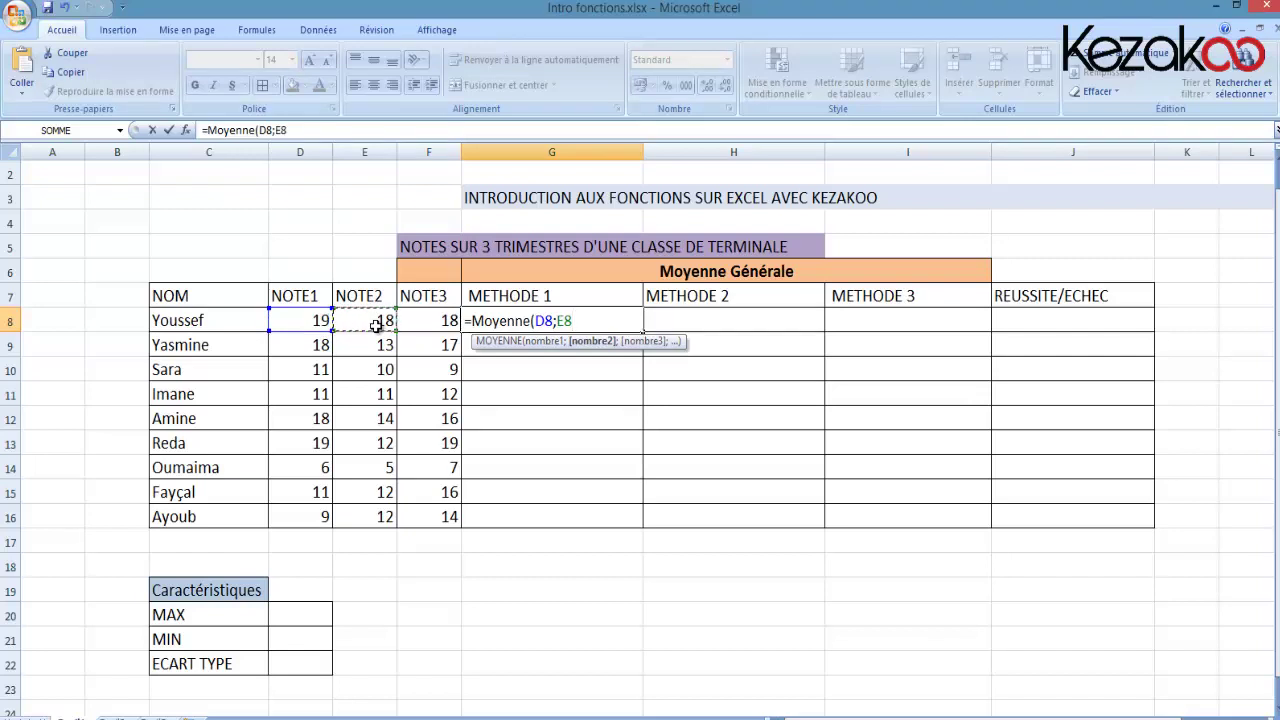
type(";")
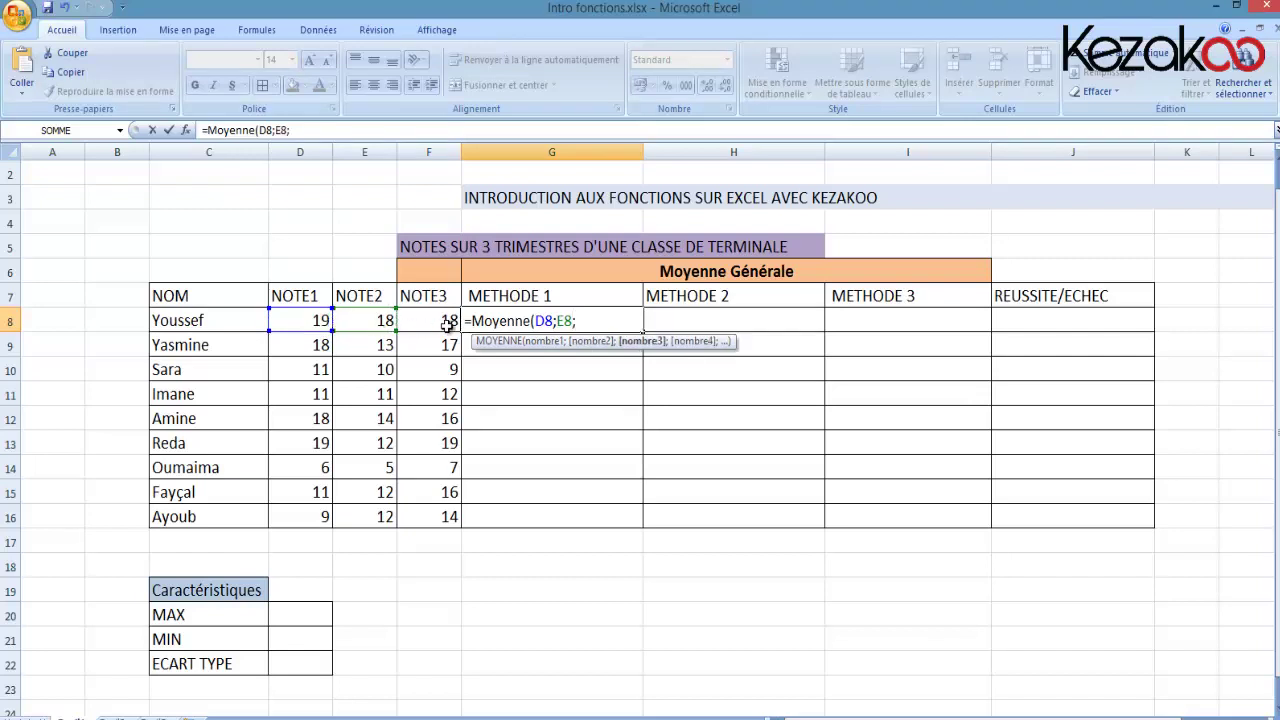
left_click(447, 325)
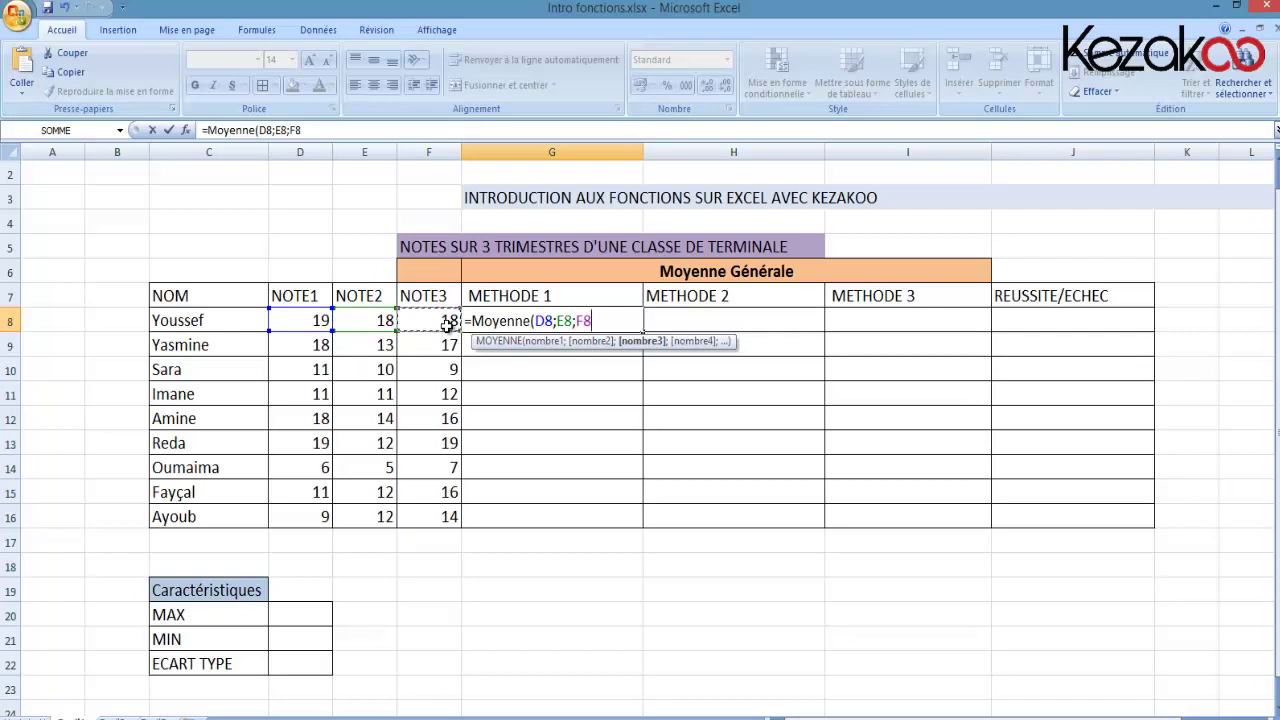
type(";")
key("BackSpace")
type(")")
key("Return")
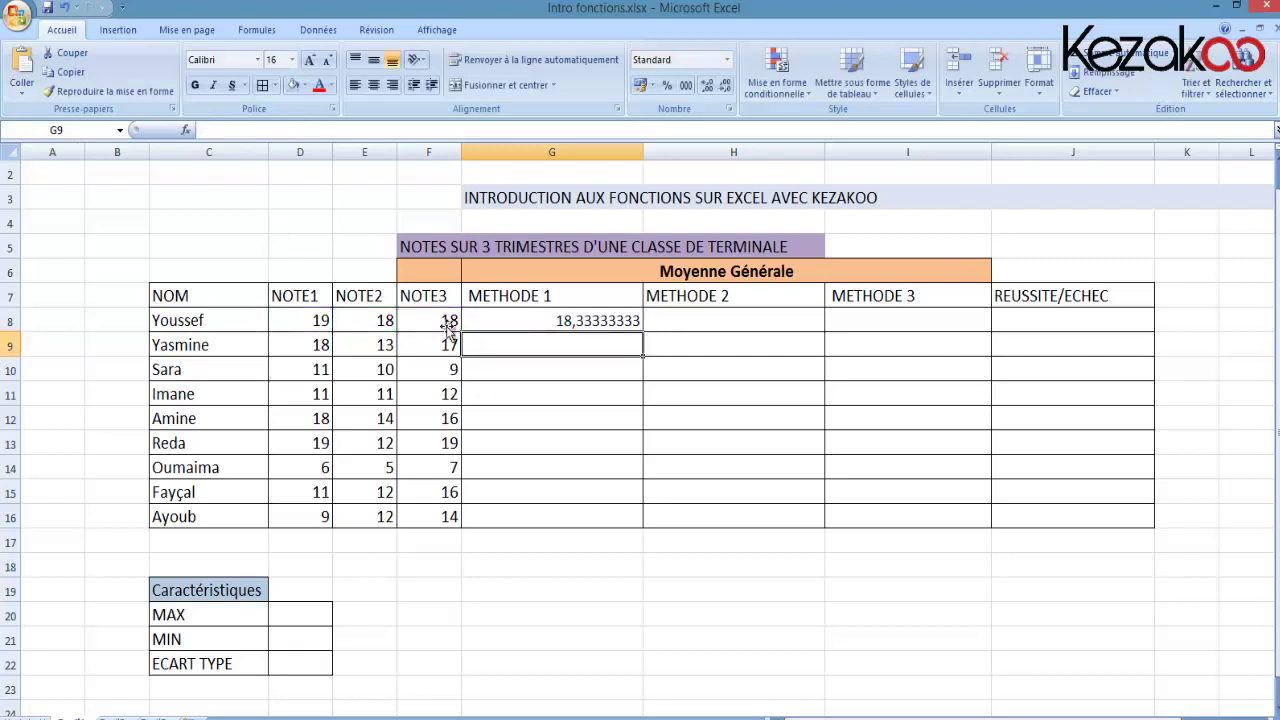
Fill G8's MOYENNE formula down to G16 for all nine students' METHODE 1 averages.
left_click(603, 320)
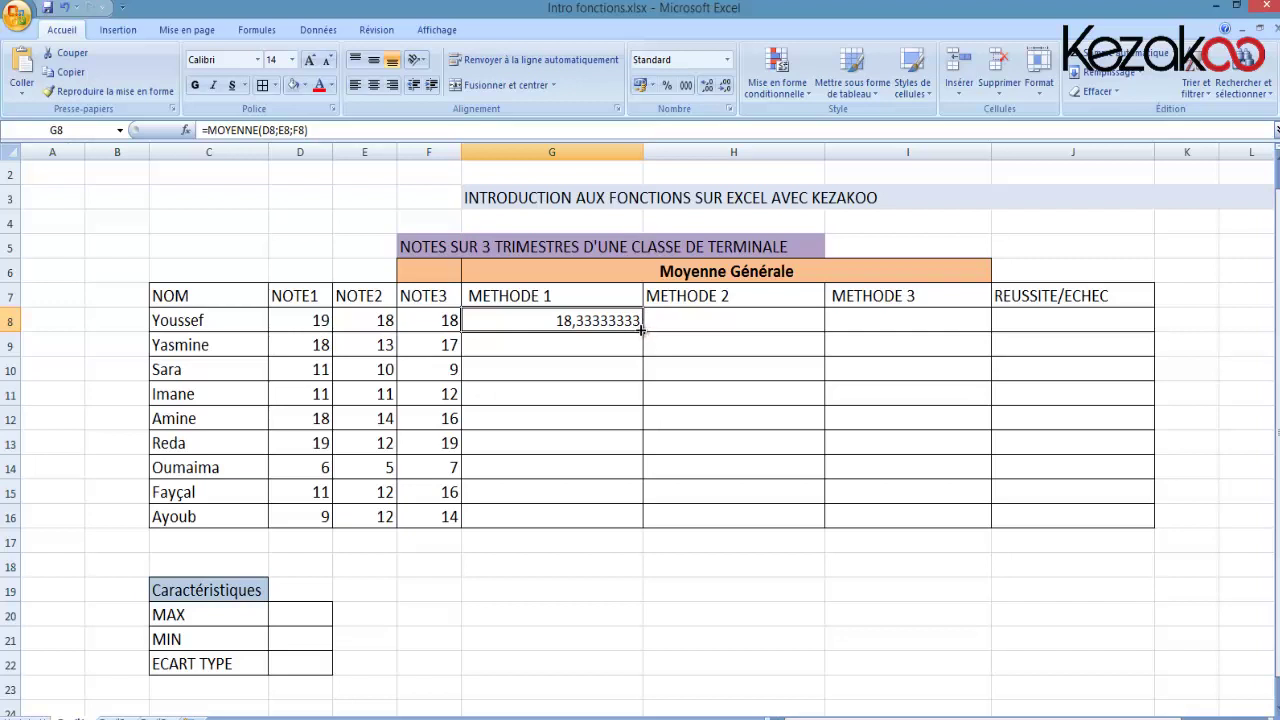
mouse_move(641, 330)
left_mouse_down()
mouse_move(618, 510)
mouse_move(635, 517)
left_mouse_up()
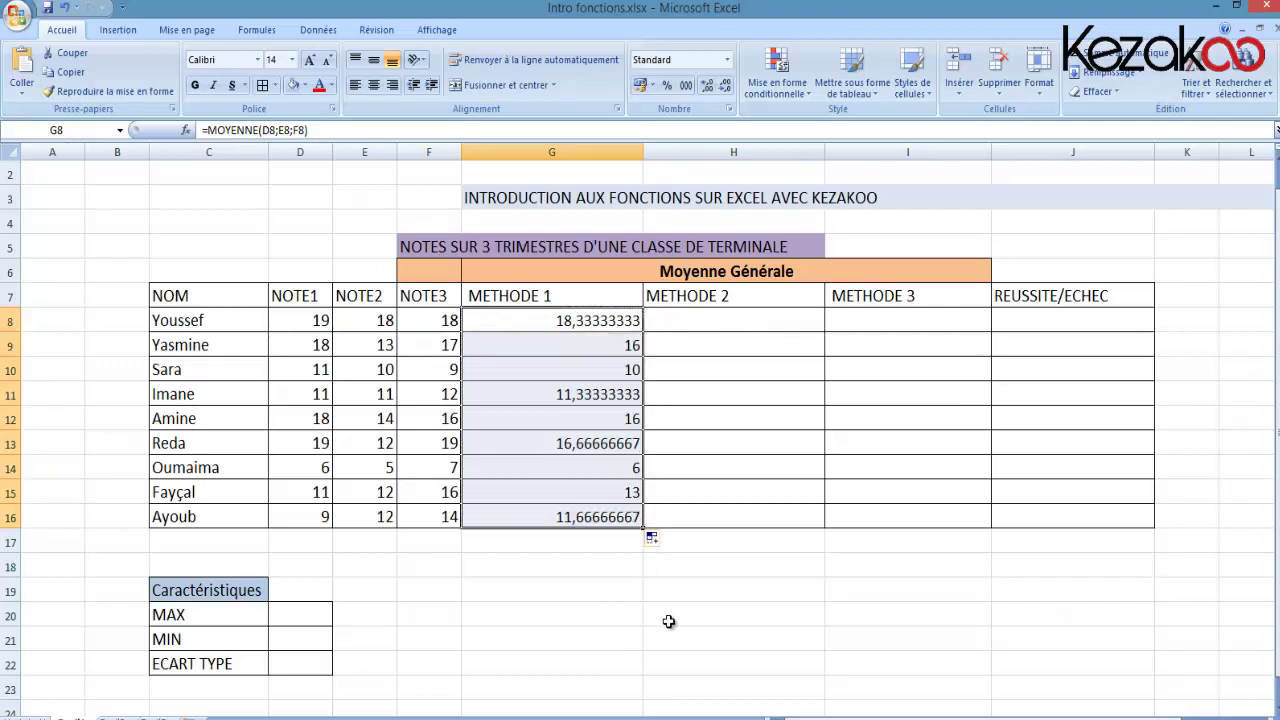
Enter =Moyenne(D8:F8) in H8, showing Youssef's METHODE 2 average of 18,33333333.
double_click(686, 323)
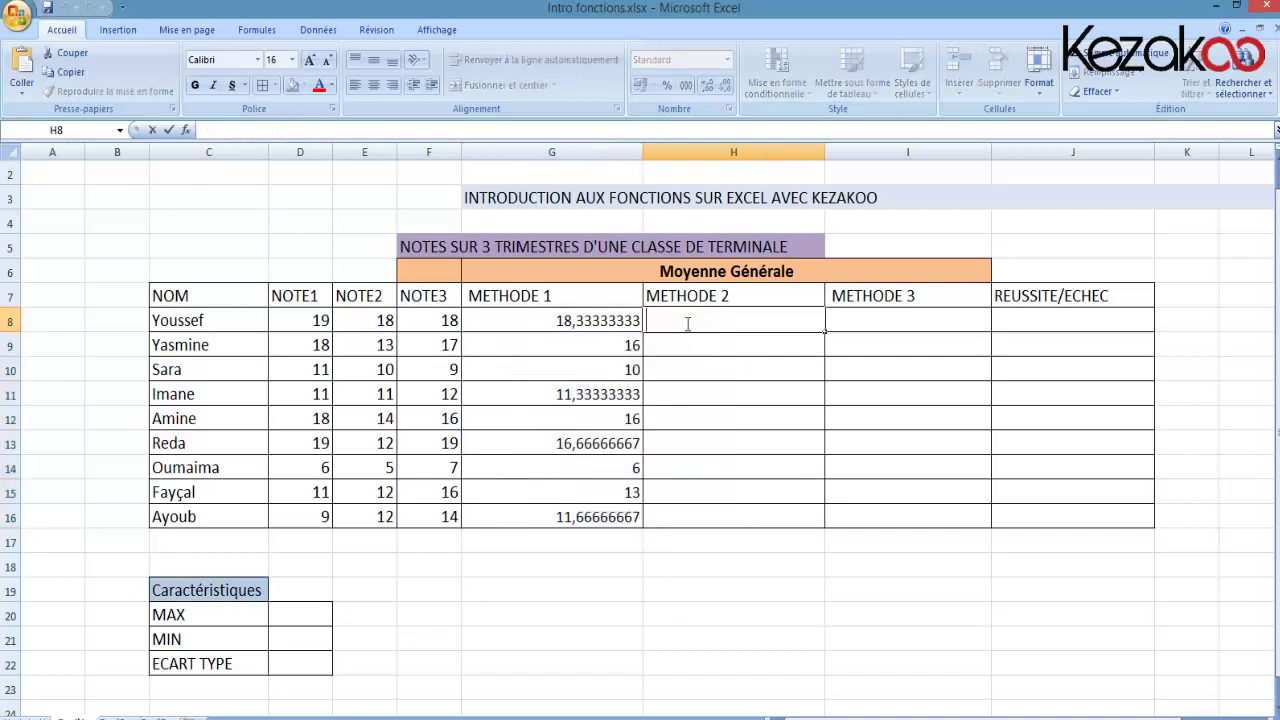
type("=")
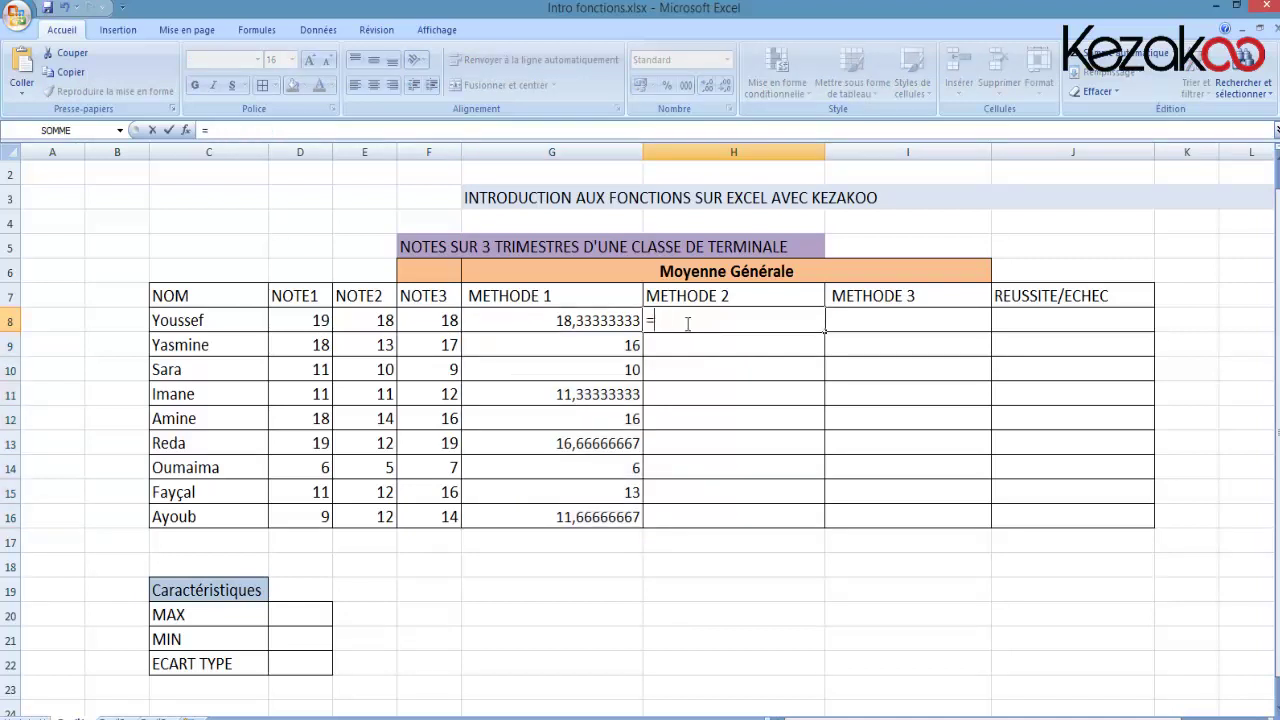
type("Moyenne(")
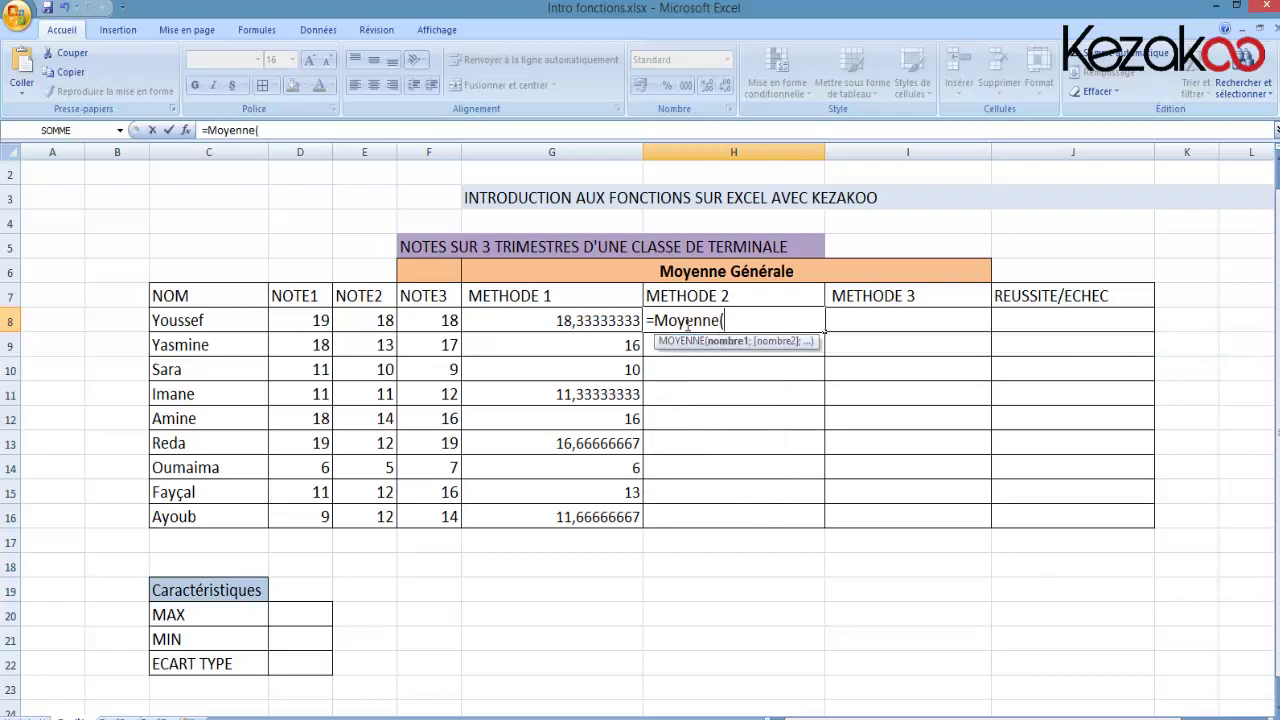
left_click(298, 322)
type(":D8")
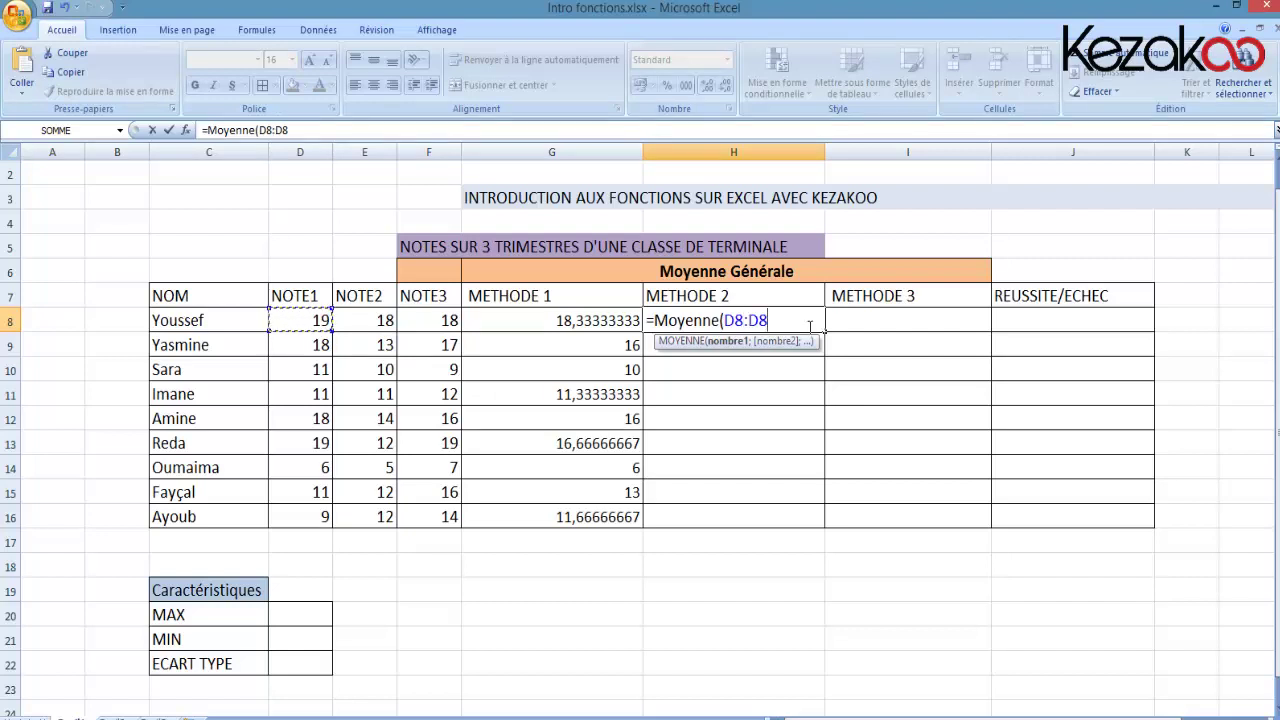
key("BackSpace")
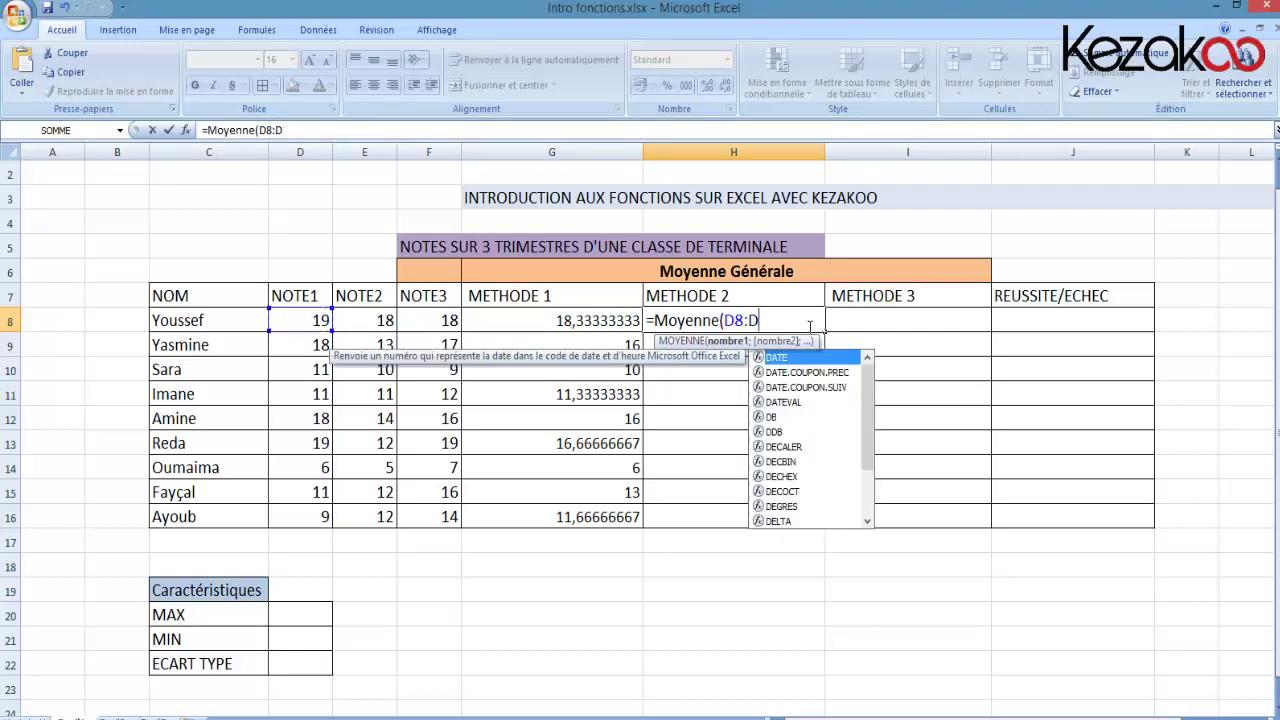
type("F8)")
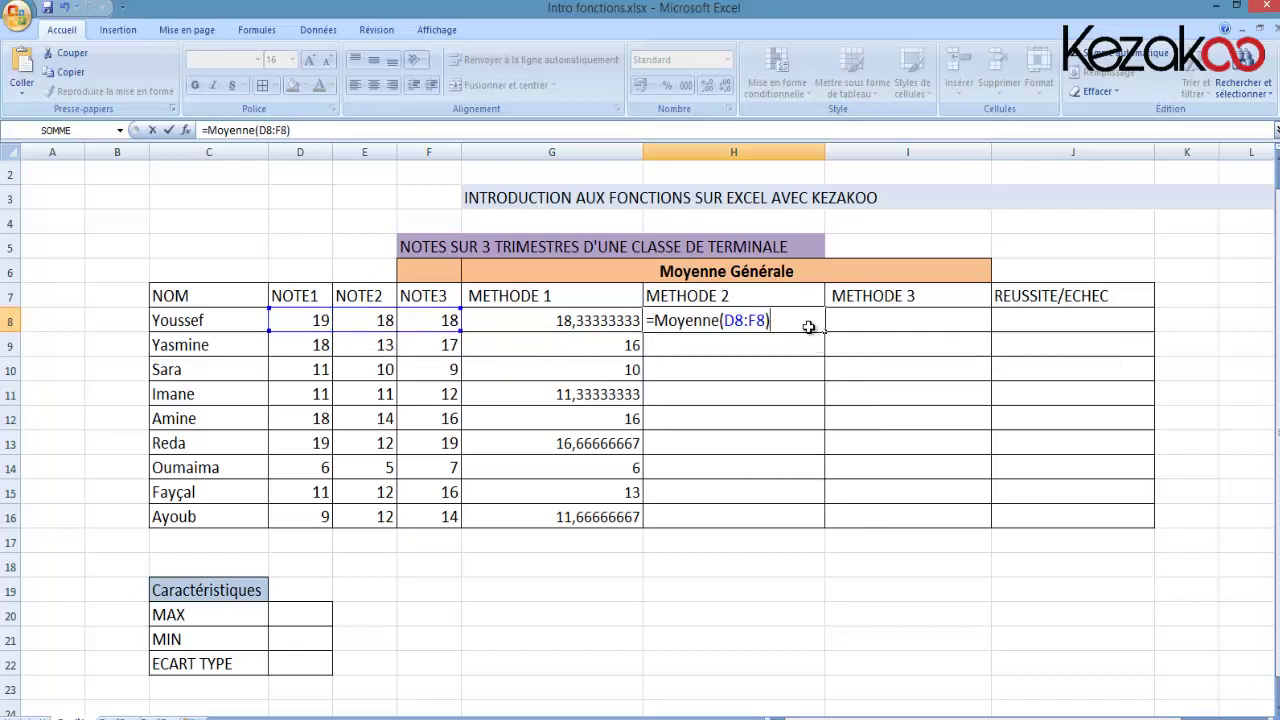
key("Return")
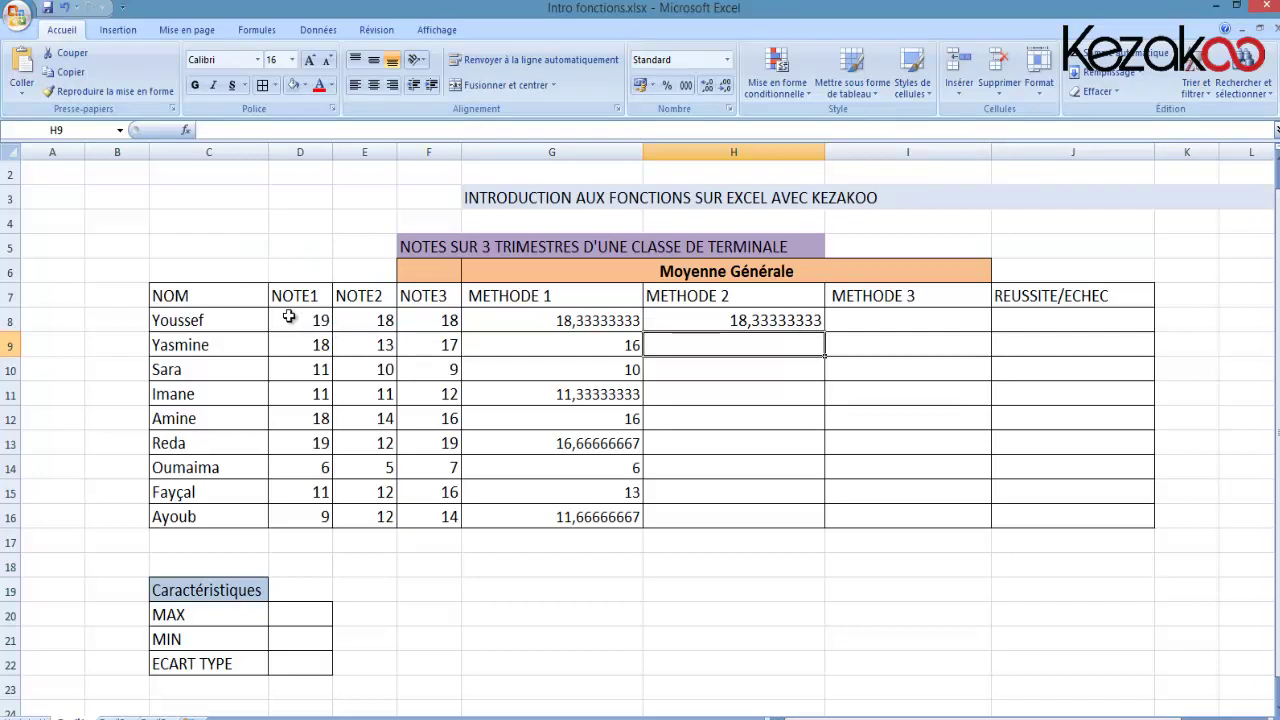
left_click(289, 317)
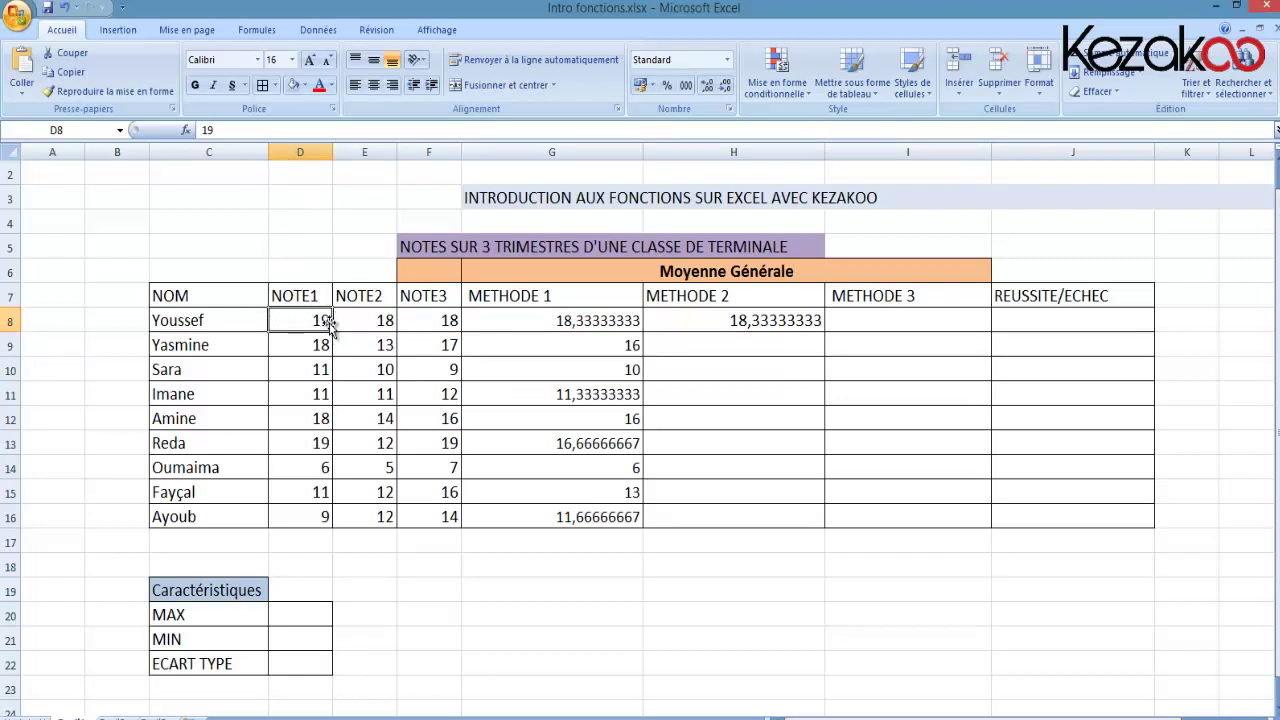
Reconfirm H8's =MOYENNE(D8:F8) formula and fill it down to H16.
left_click(366, 147)
left_click(430, 147)
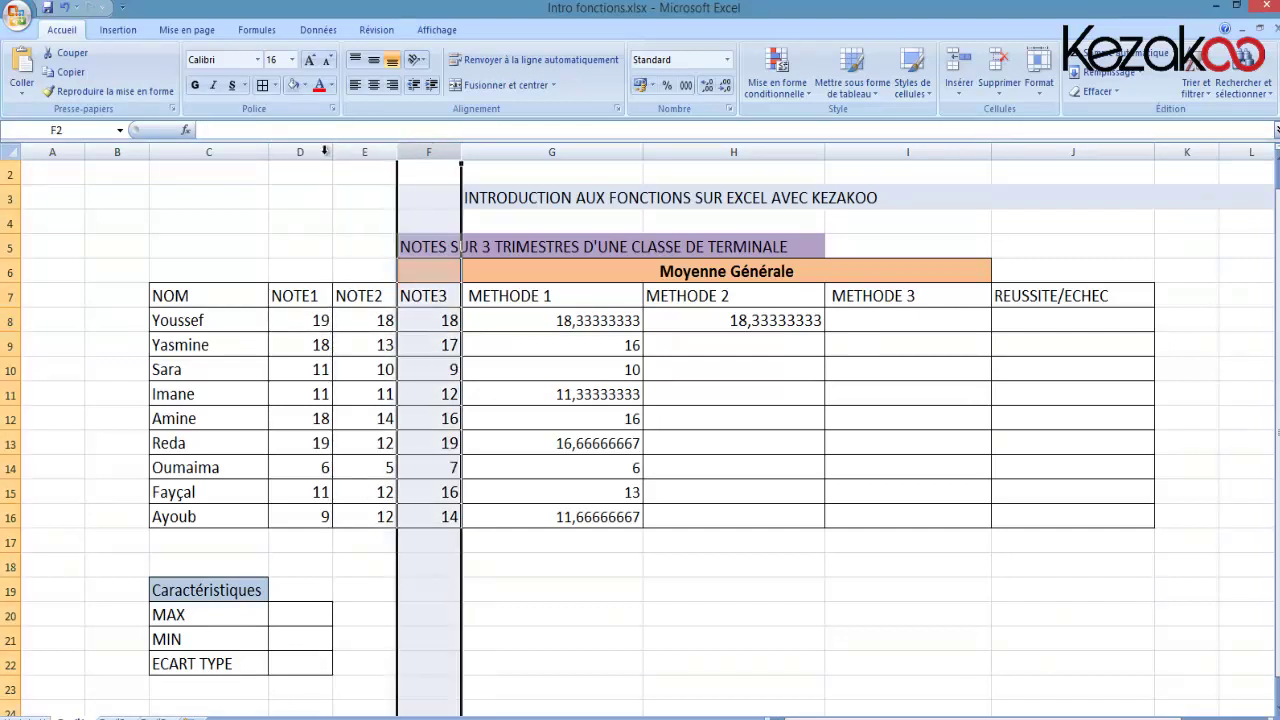
left_click(300, 151)
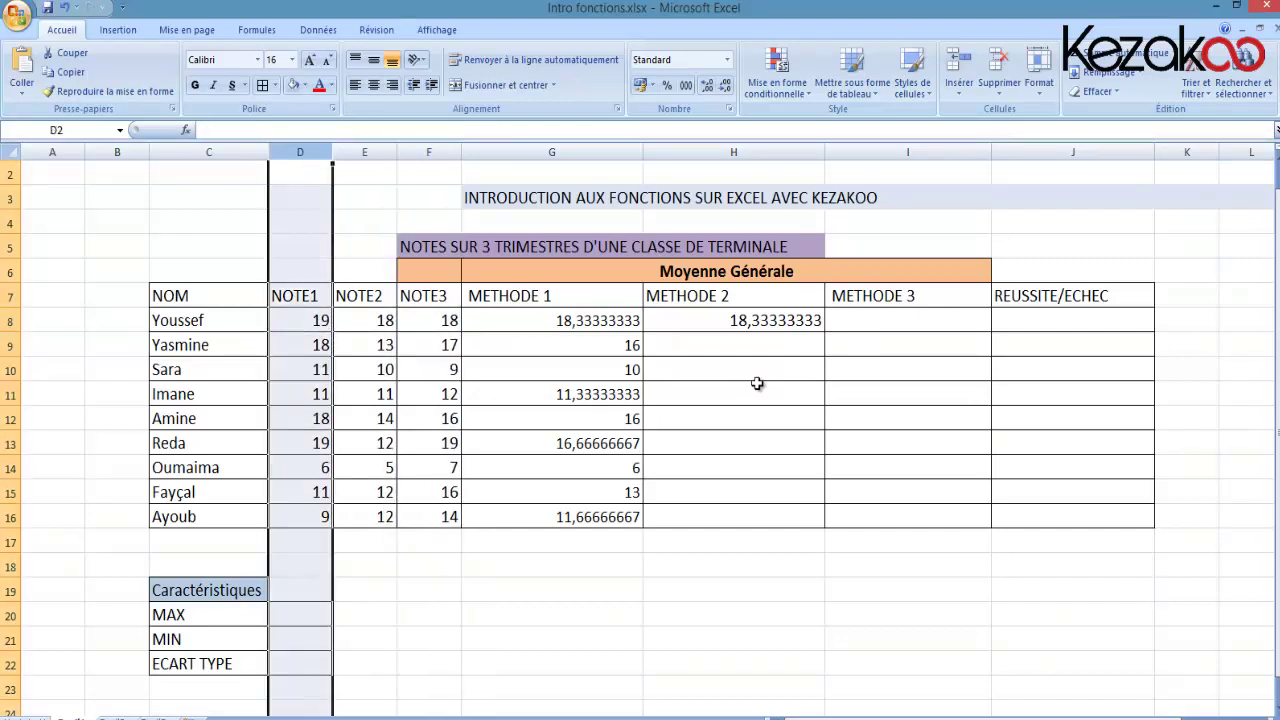
left_click(735, 322)
double_click(735, 322)
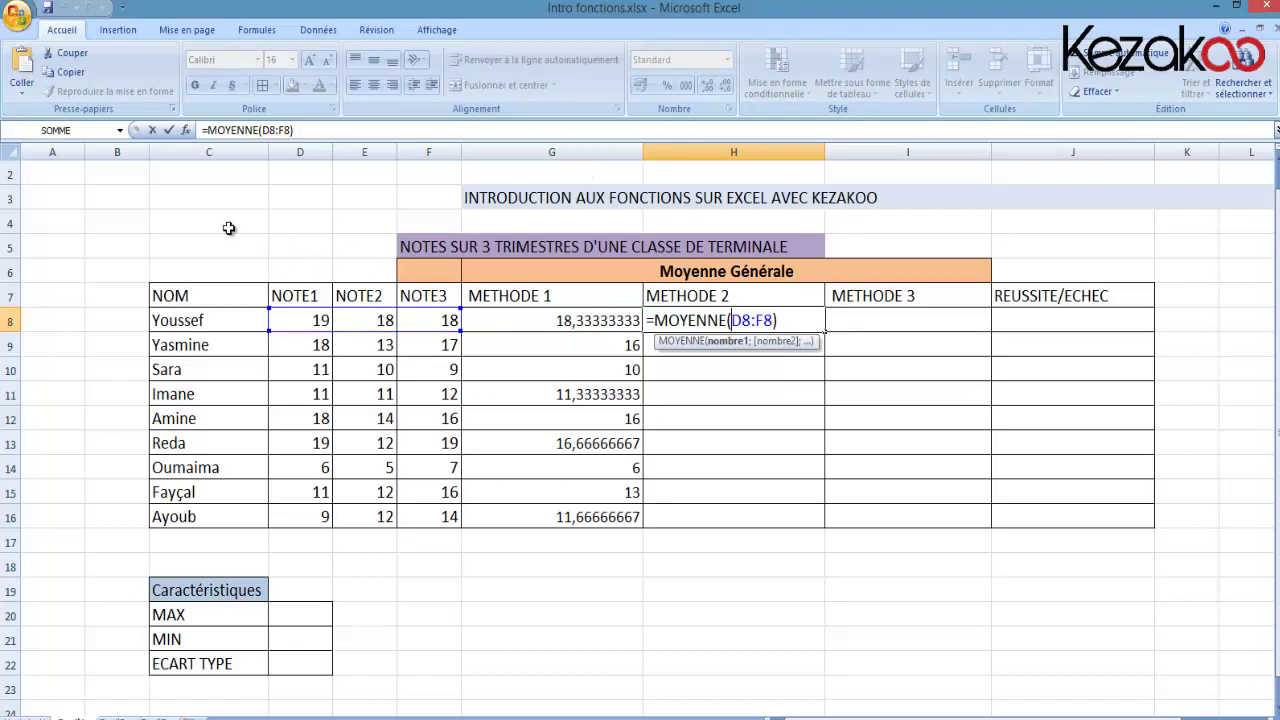
key("Return")
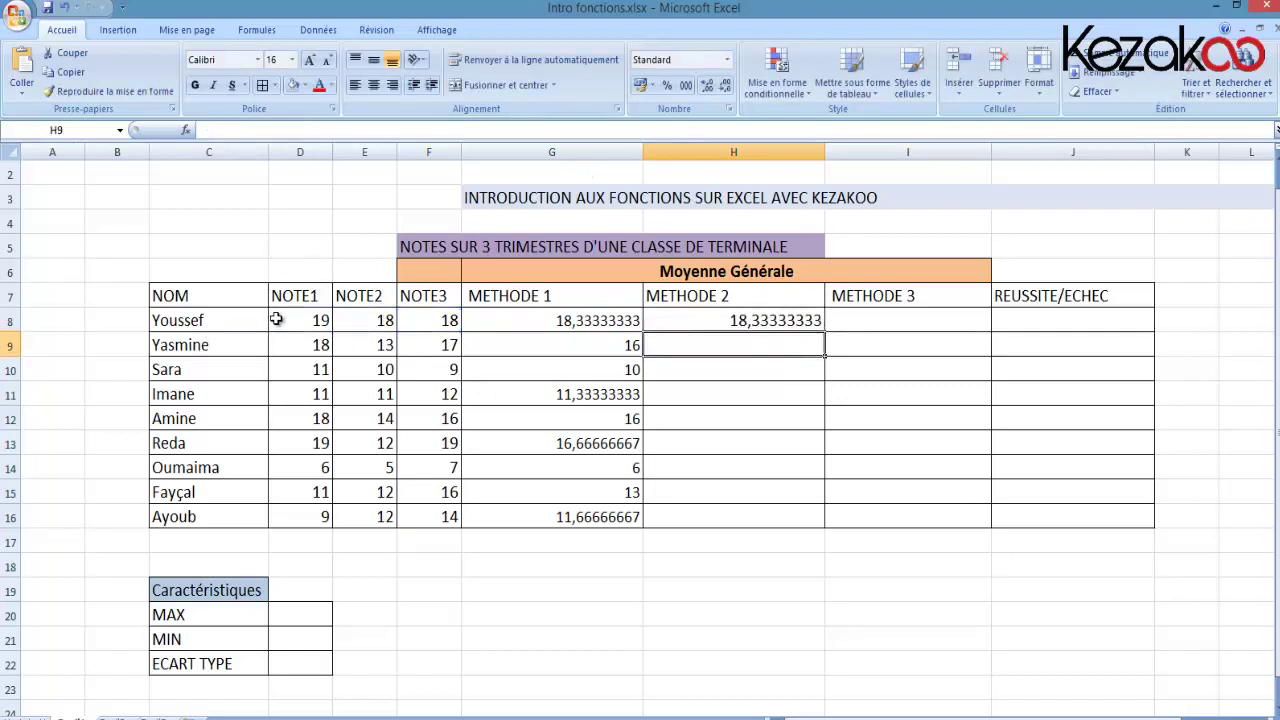
left_click(810, 320)
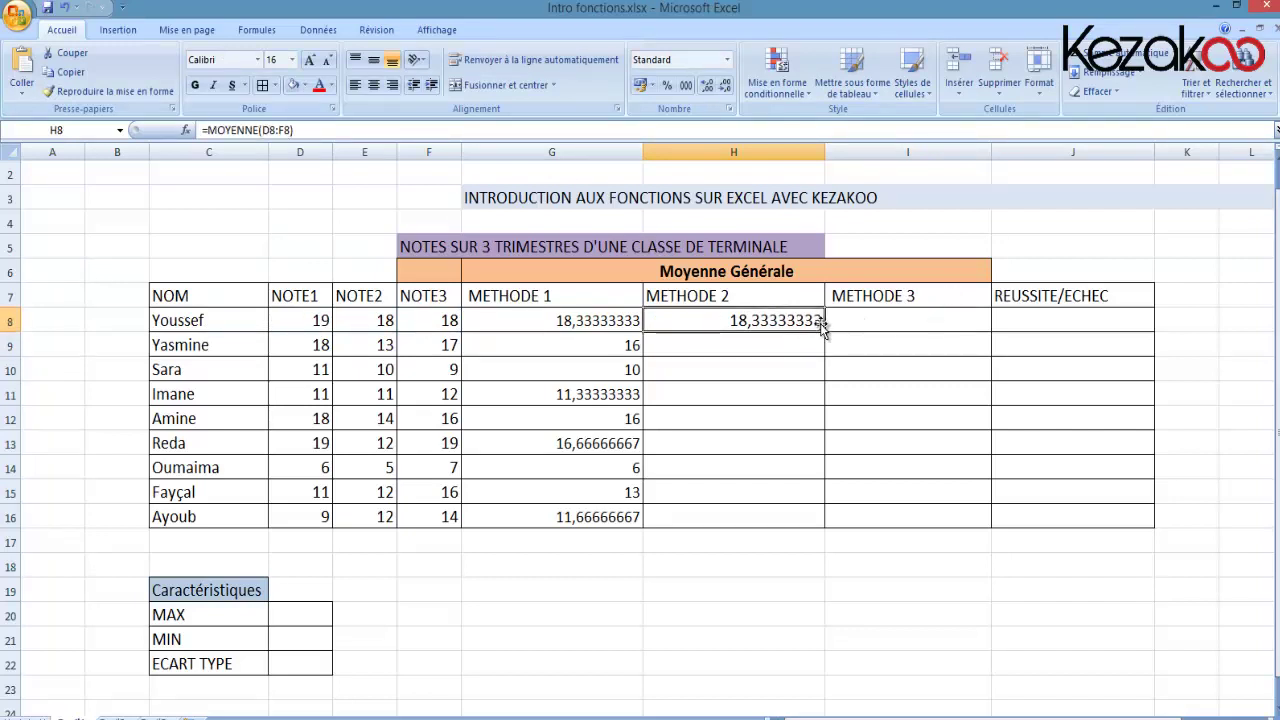
left_click_drag(824, 329, 815, 522)
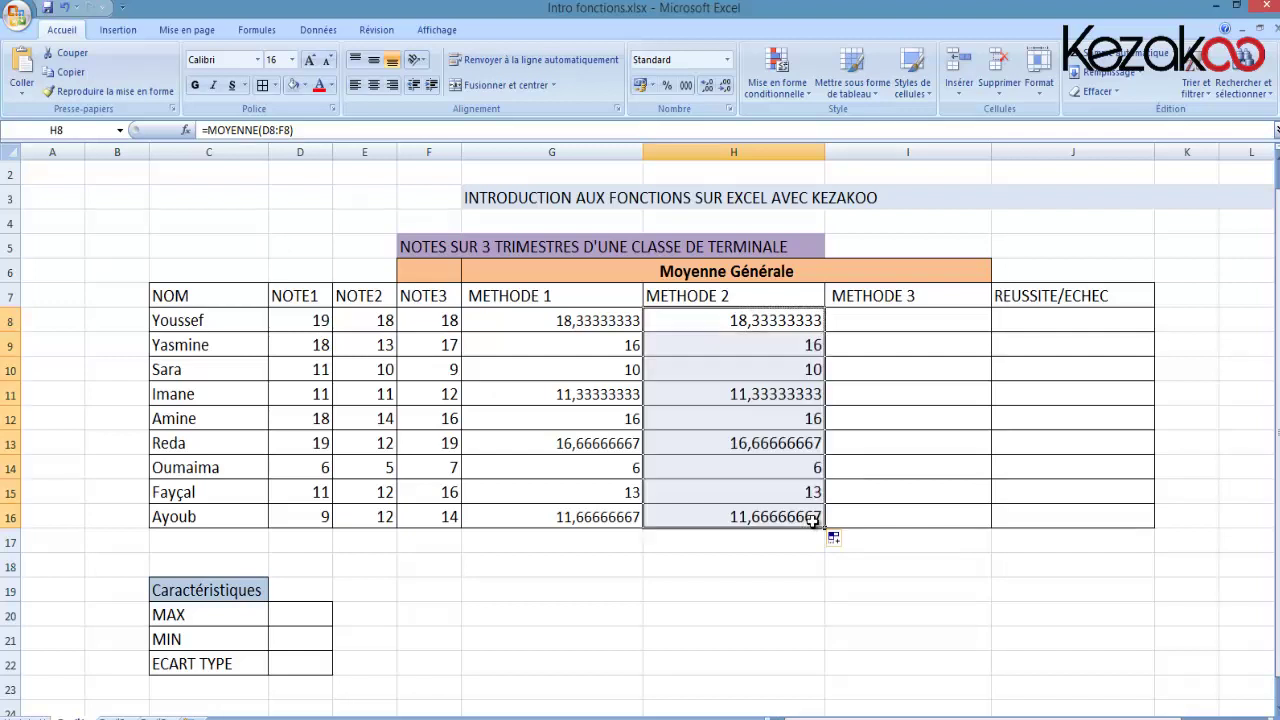
Enter =SOMME(D8:F8)/3 in I8 and fill it down to I16 for the METHODE 3 averages.
left_click(860, 318)
type("=")
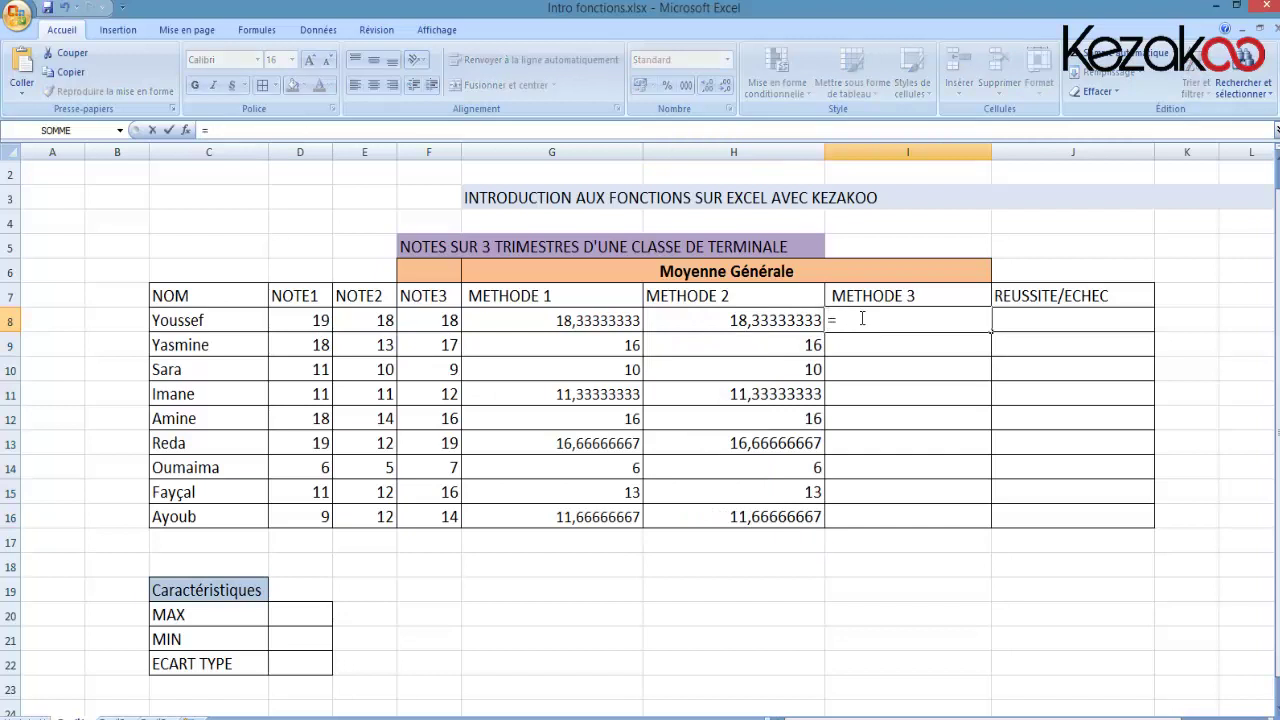
type("Somme")
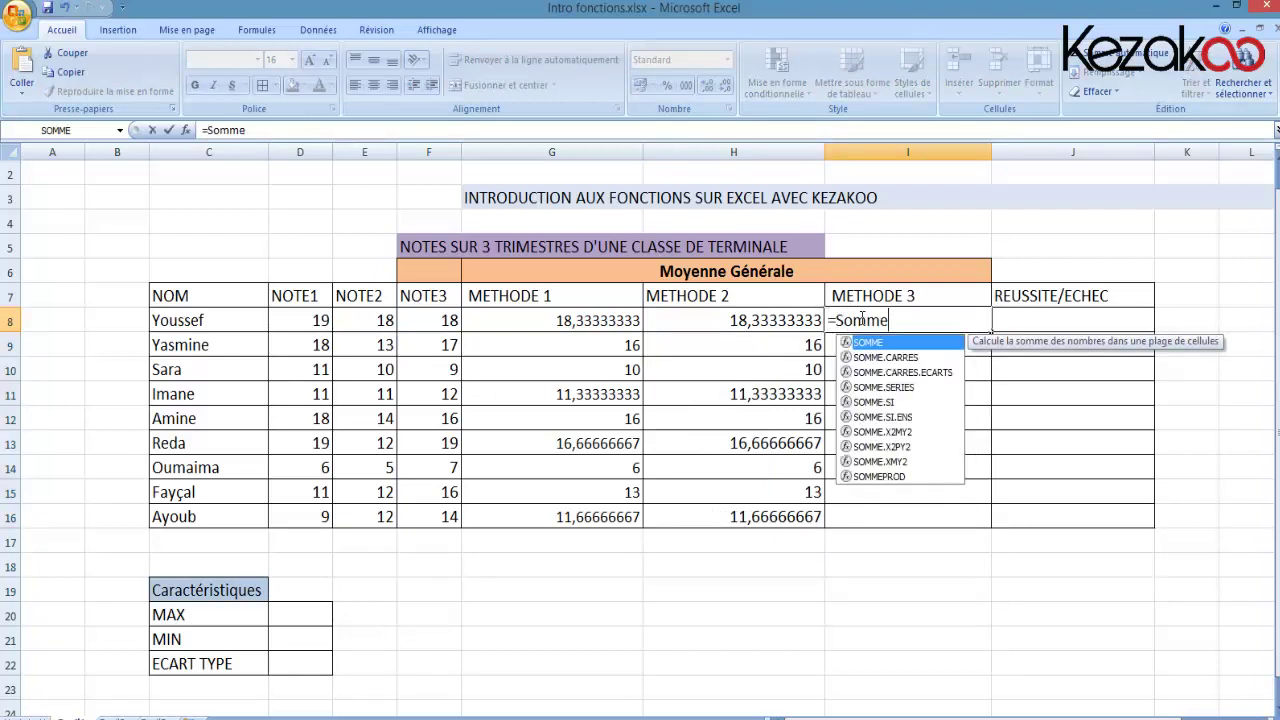
type("(")
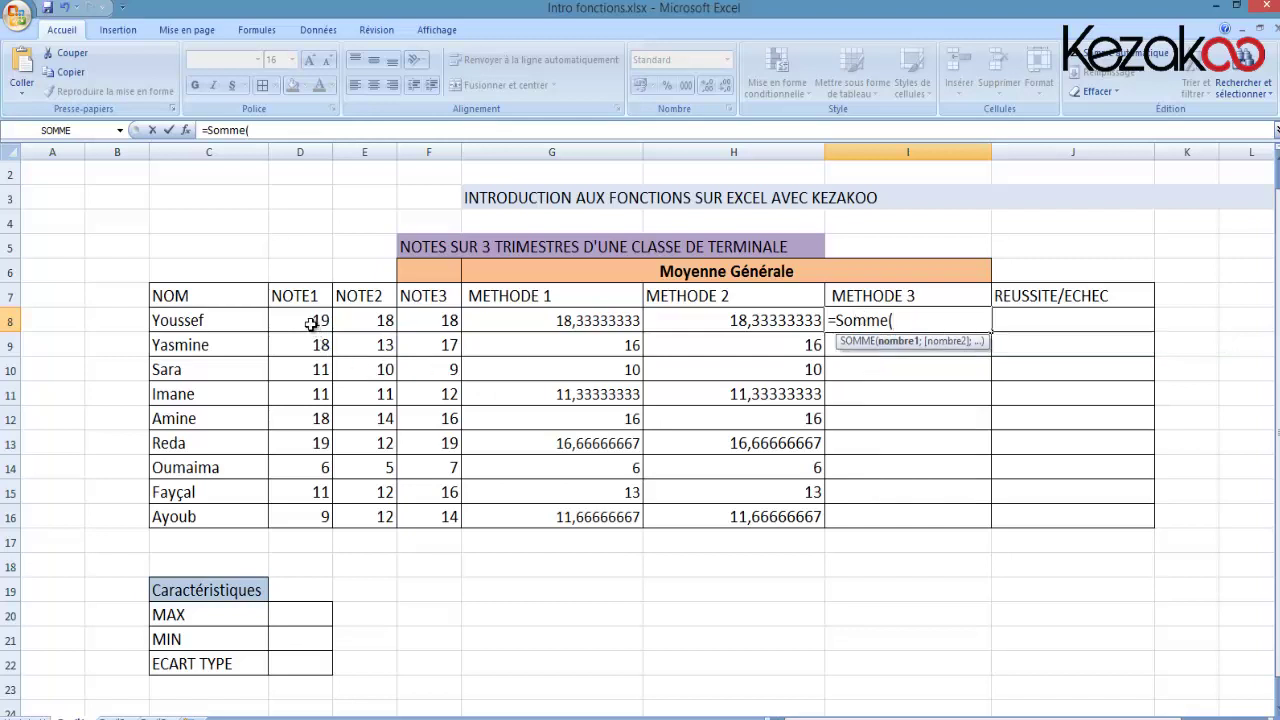
left_click(311, 324)
type(":D")
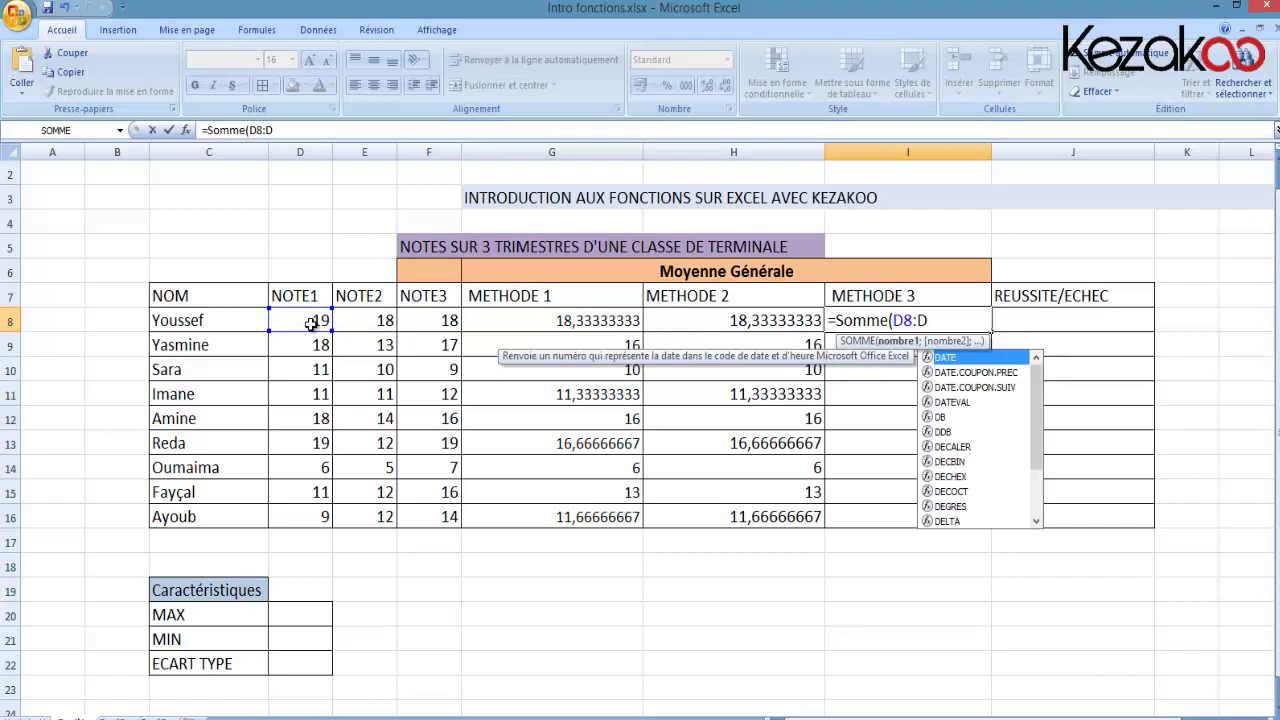
key("BackSpace")
type("F8)")
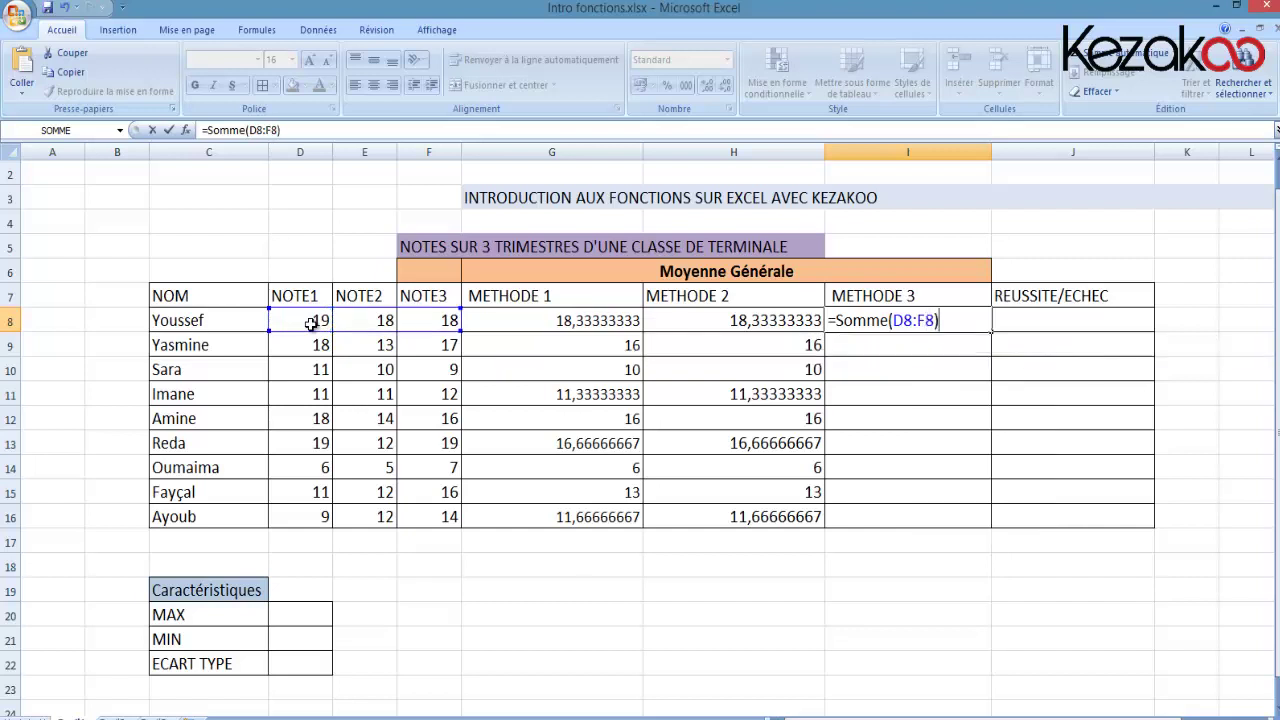
type("/3")
key("Return")
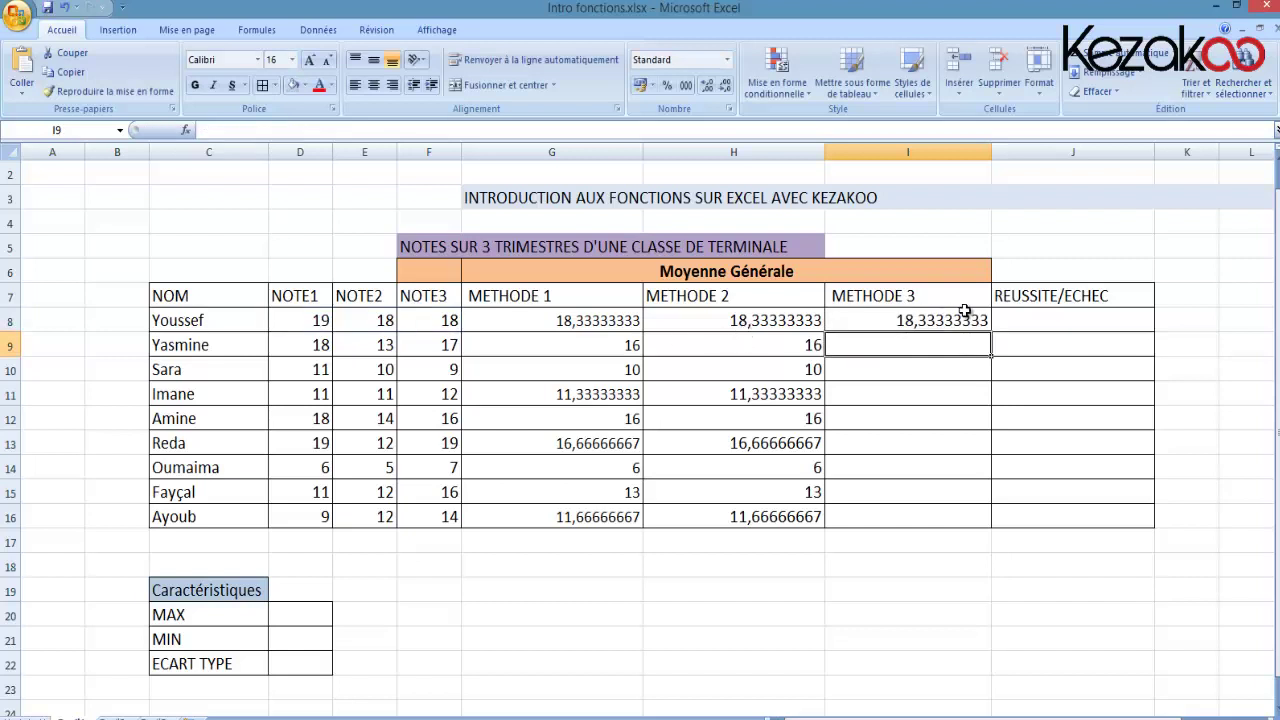
left_click(974, 316)
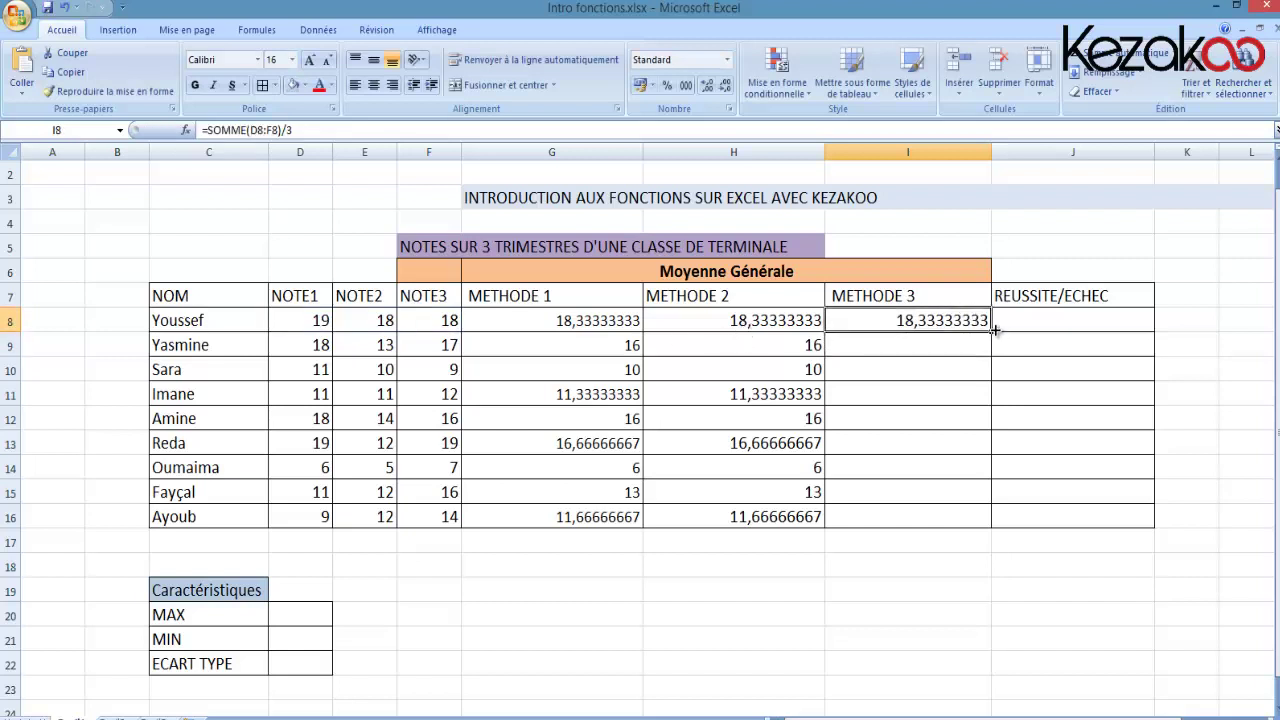
left_click_drag(988, 332, 980, 522)
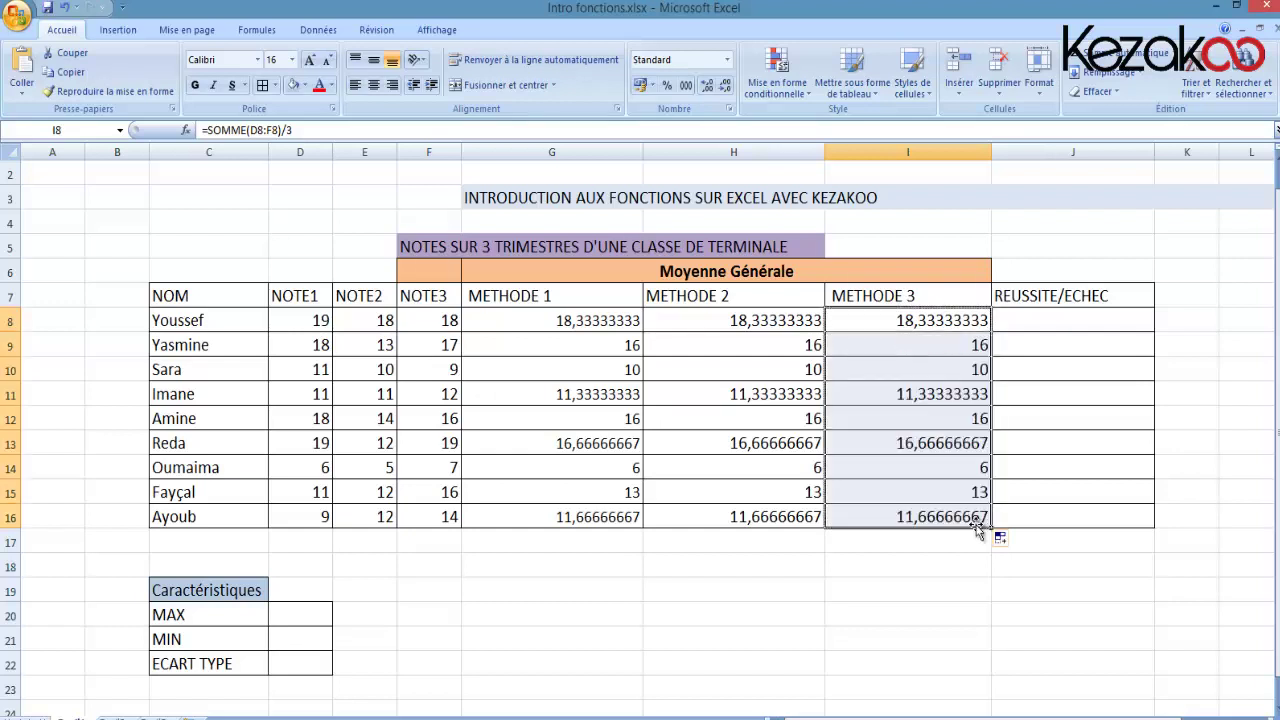
left_click(689, 632)
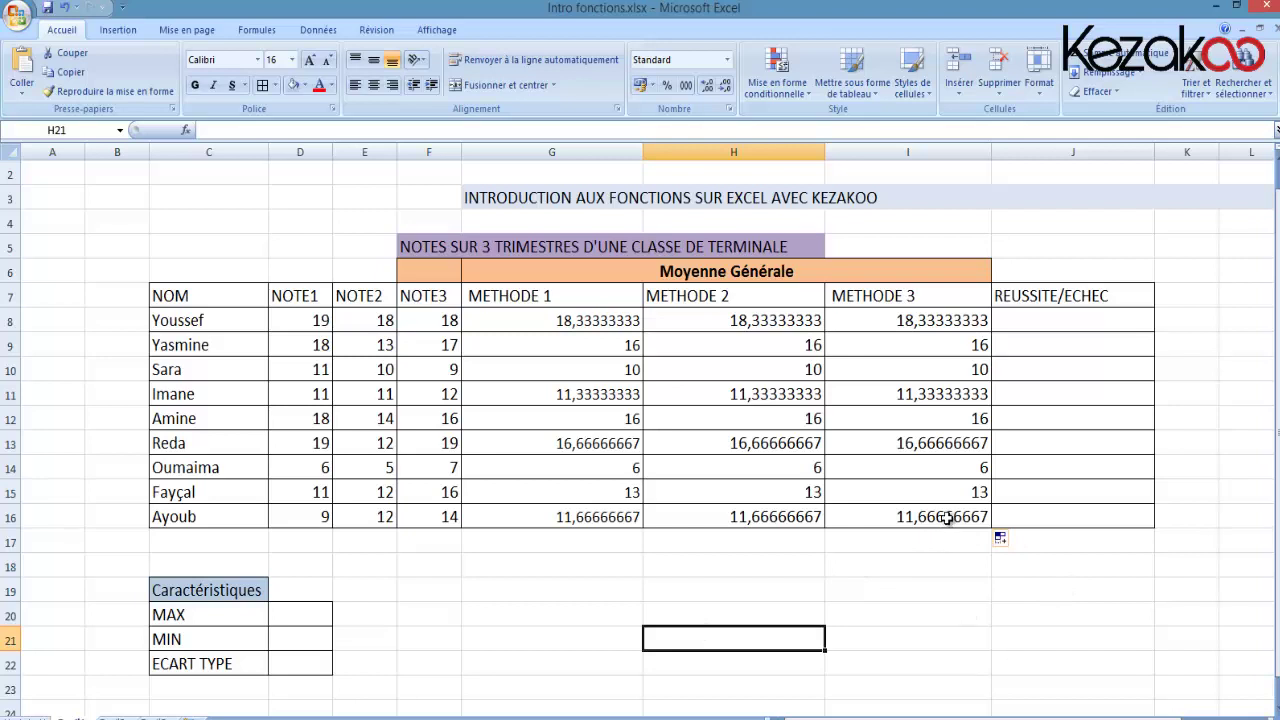
left_click(1032, 320)
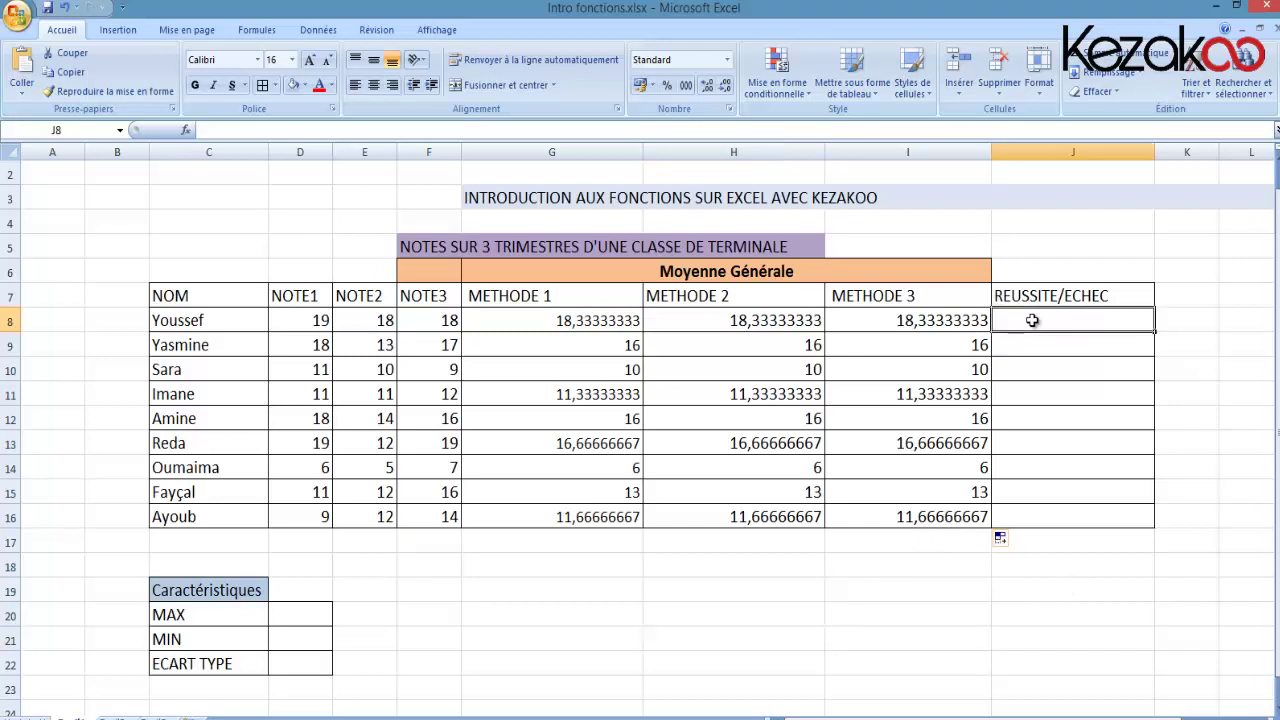
Enter =SI(G8<10;'ECHEC';'REUSSITE') in J8 so Youssef's row shows REUSSITE.
type("=")
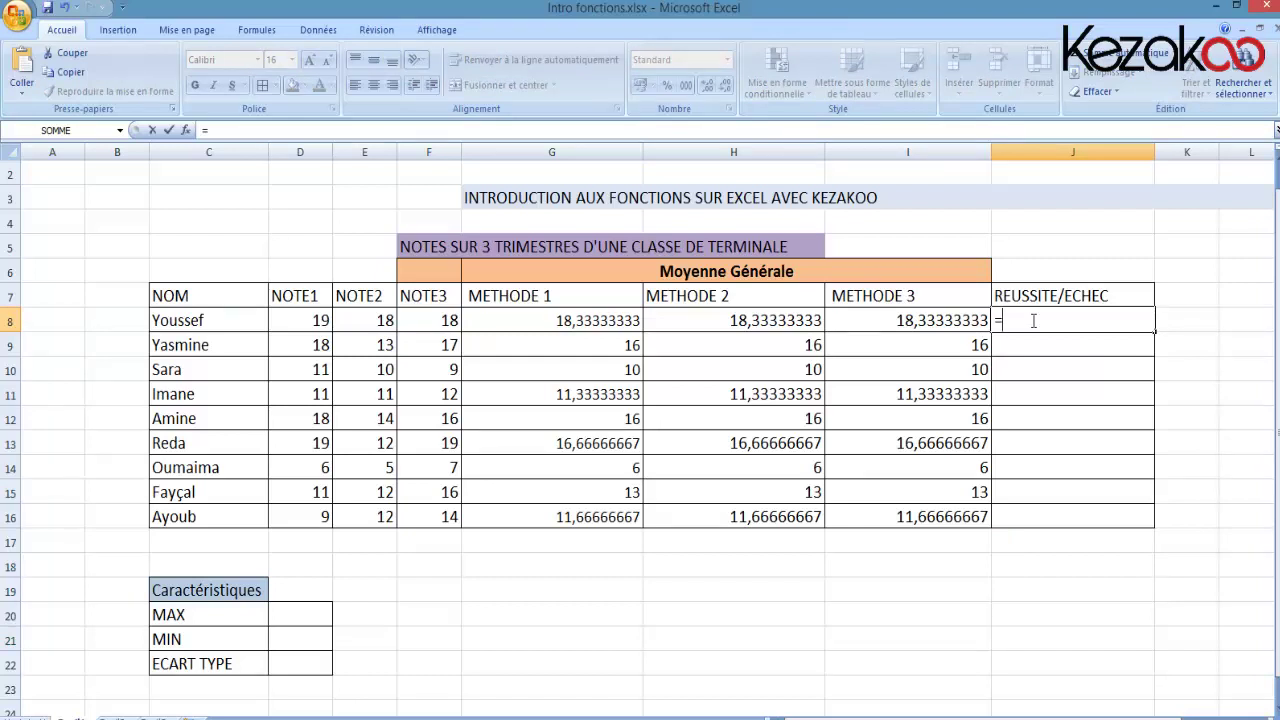
type("SI(")
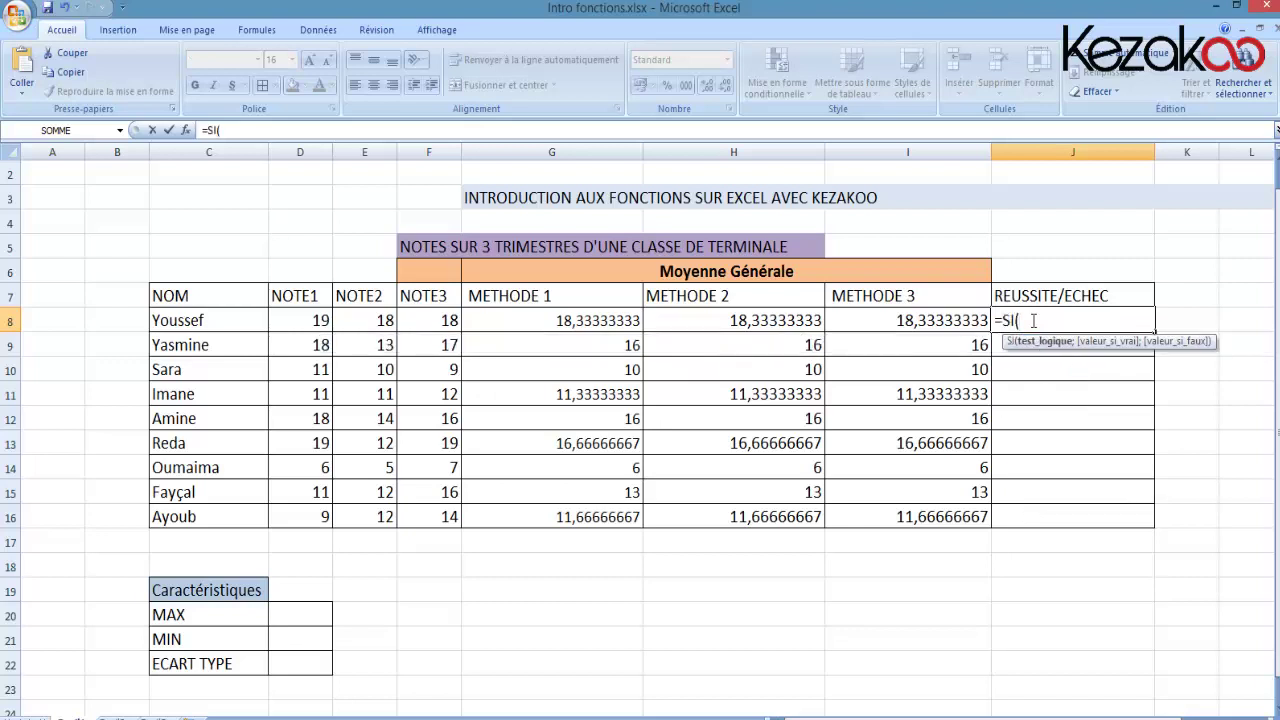
left_click(571, 333)
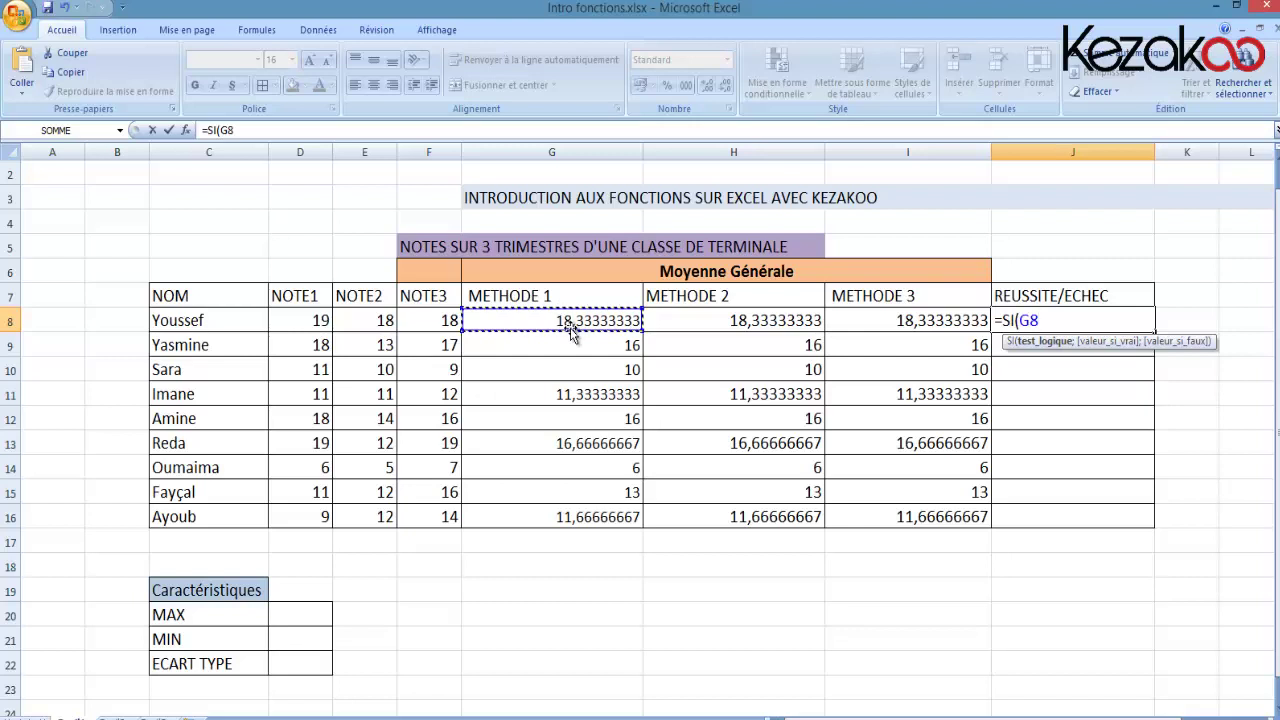
type("<10;")
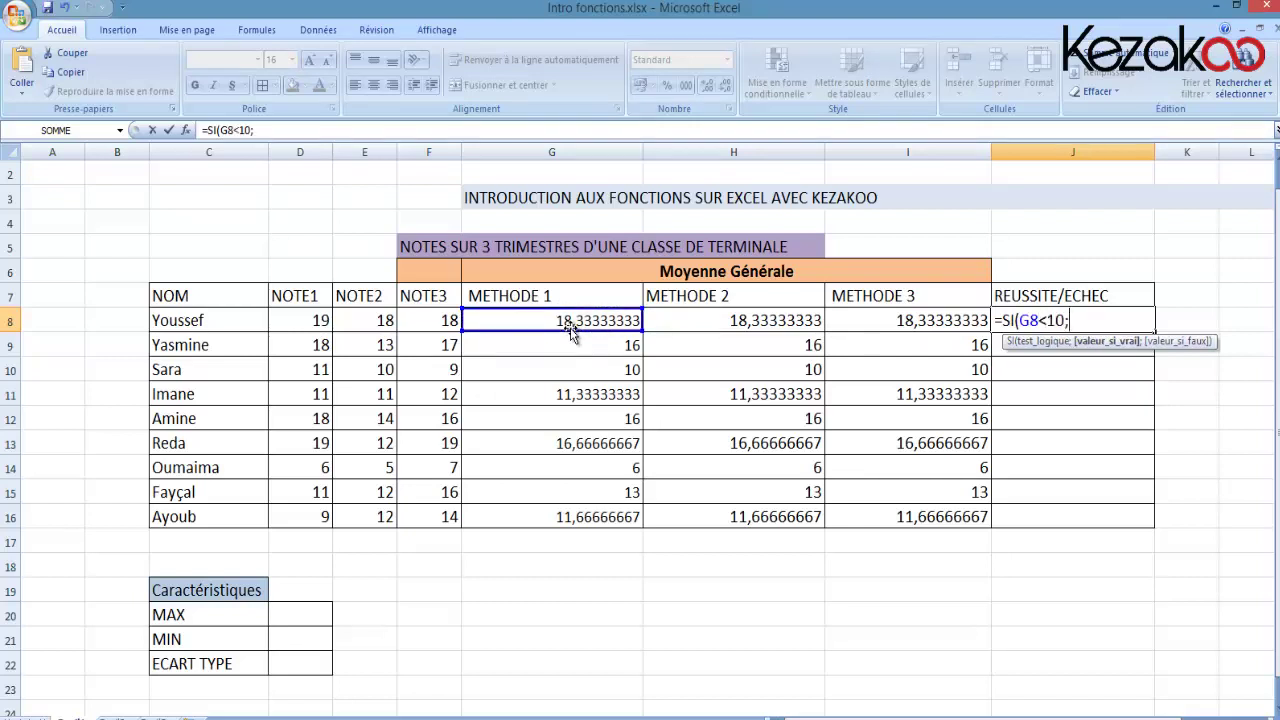
type("\"")
type("E")
type("CHEC\";")
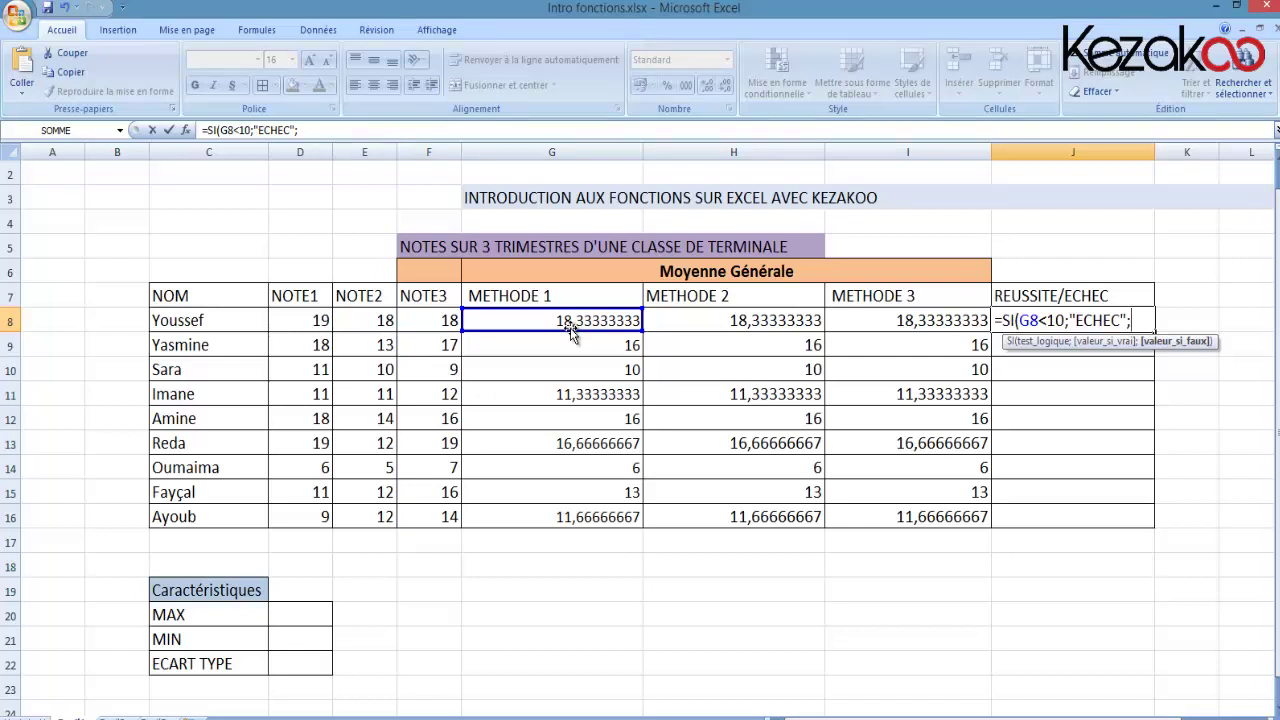
type("\"")
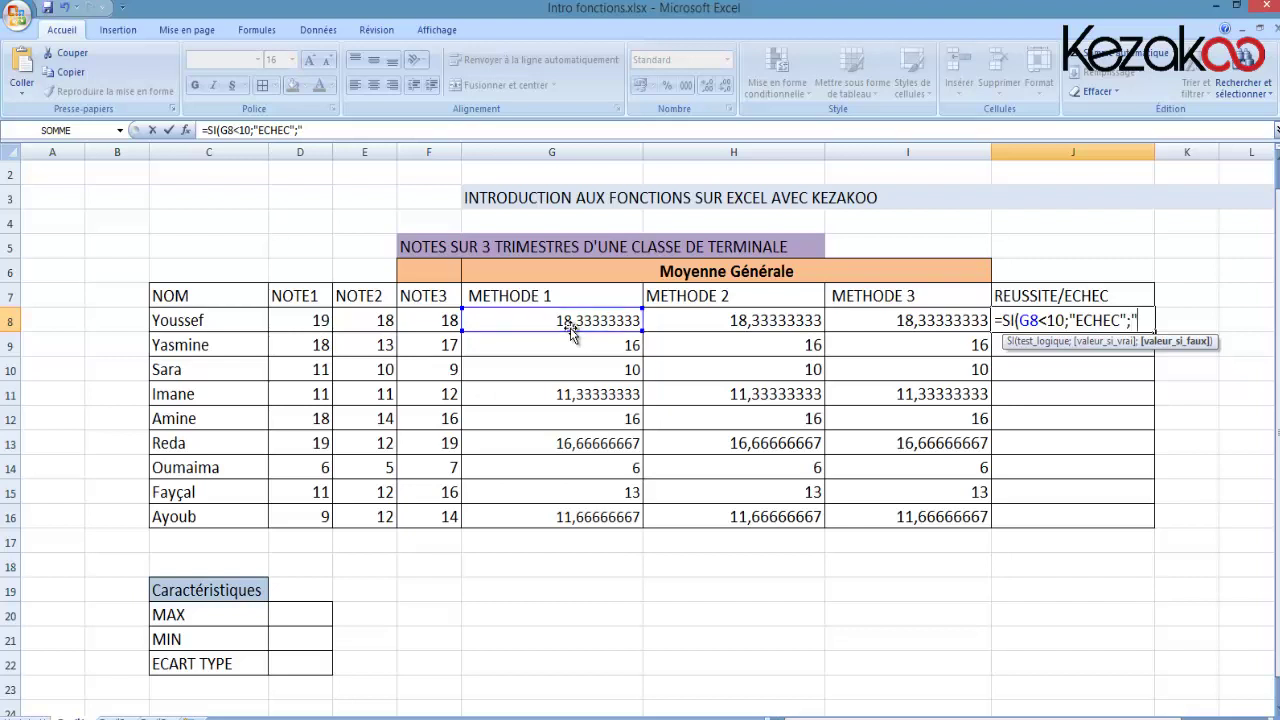
type("Reussite")
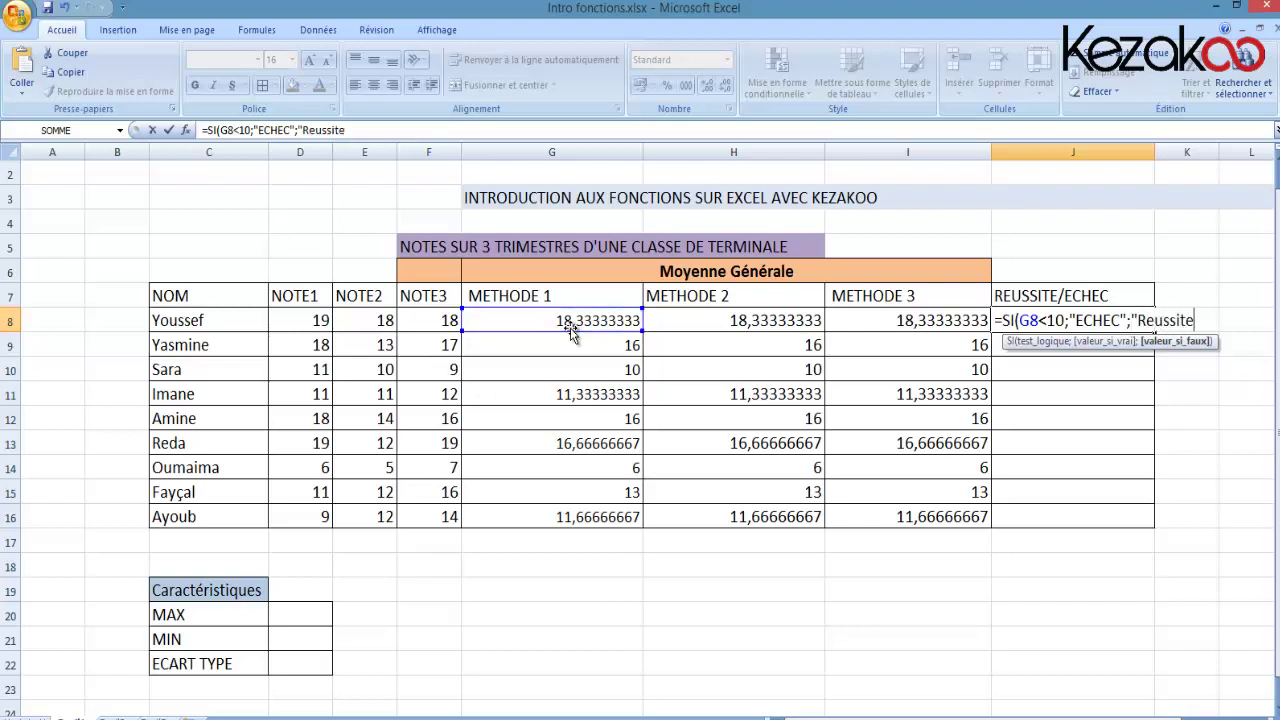
key("BackSpace")
key("BackSpace")
key("BackSpace")
key("BackSpace")
key("BackSpace")
key("BackSpace")
type("EUSSITE")
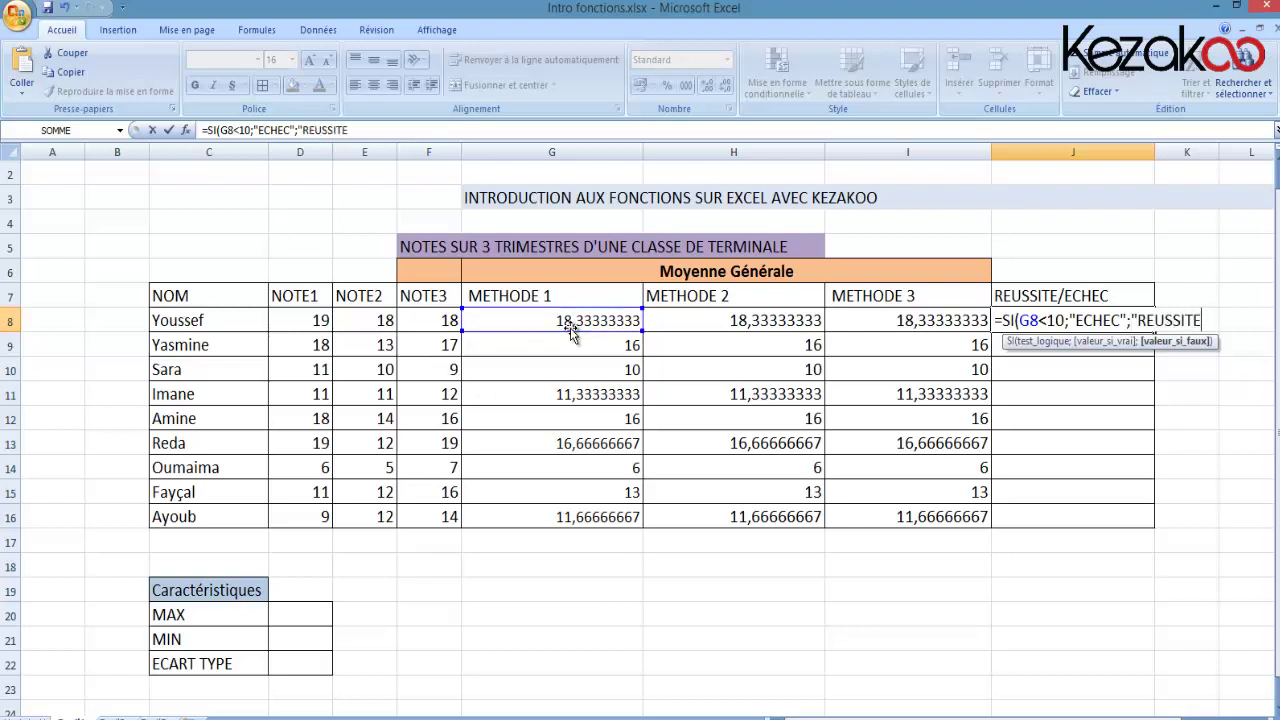
type("\")")
key("Return")
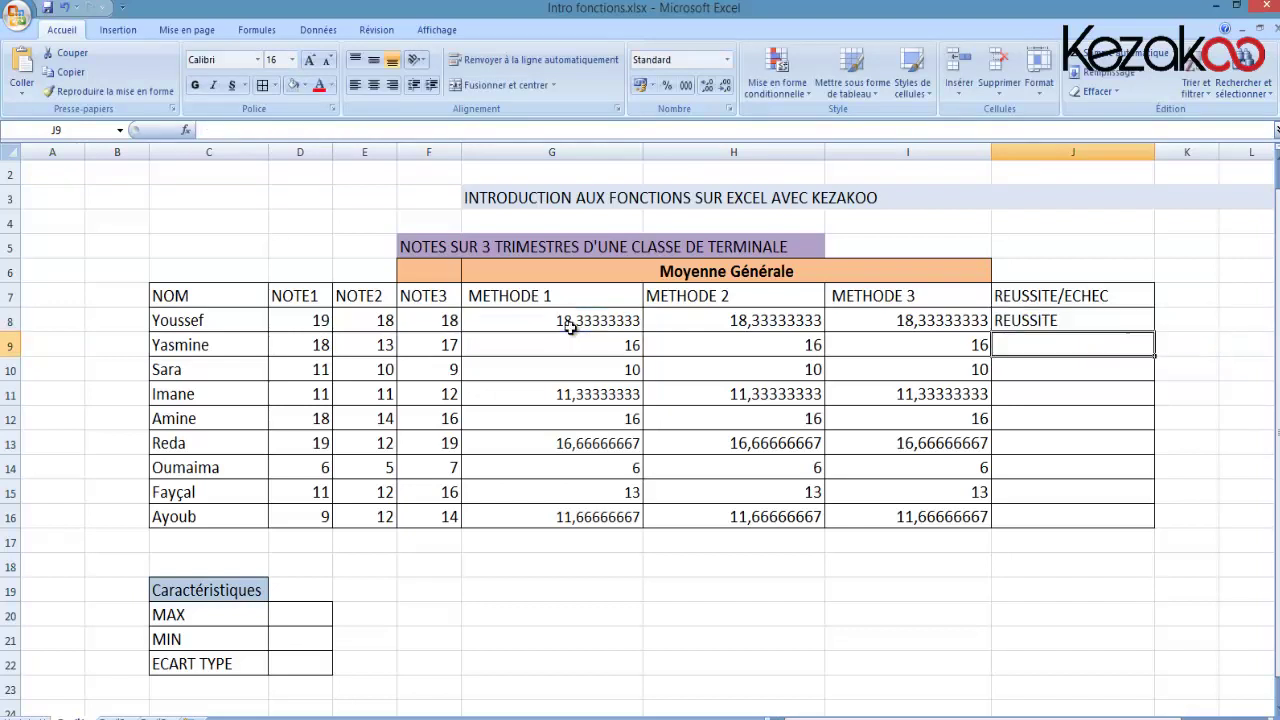
Shade the failing average of 6 in I14 light blue.
left_click(1115, 318)
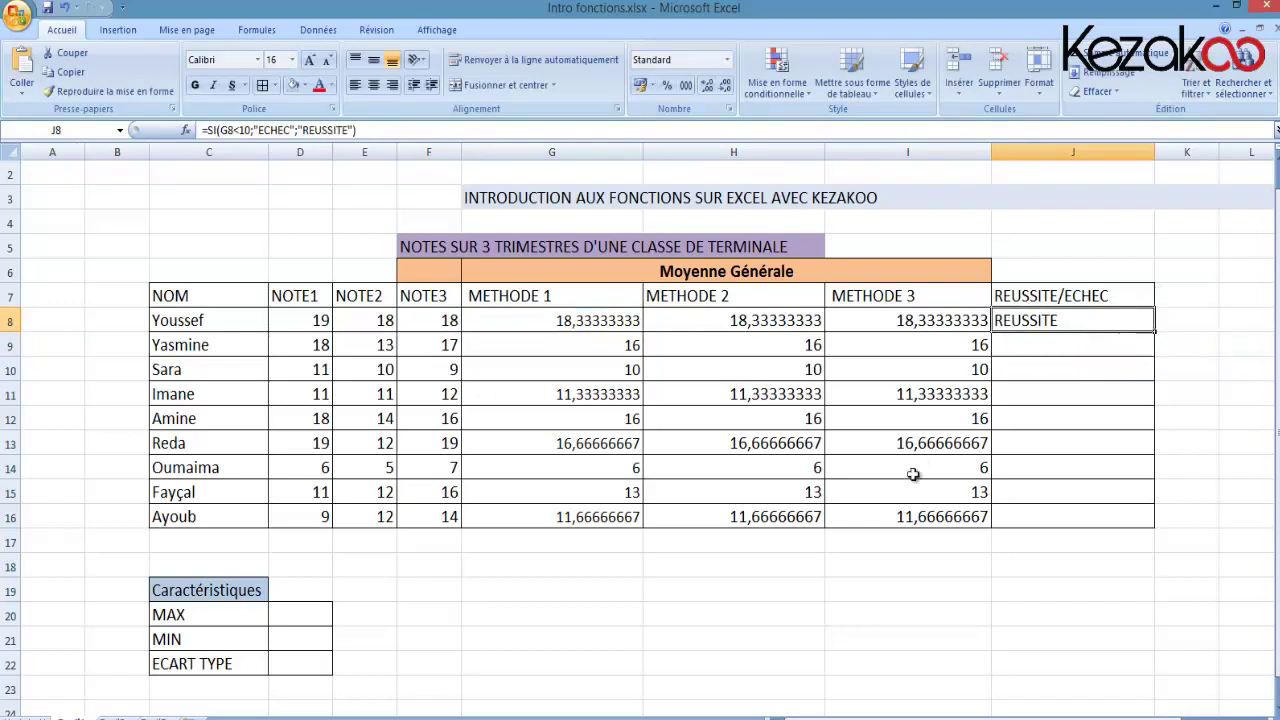
left_click(969, 467)
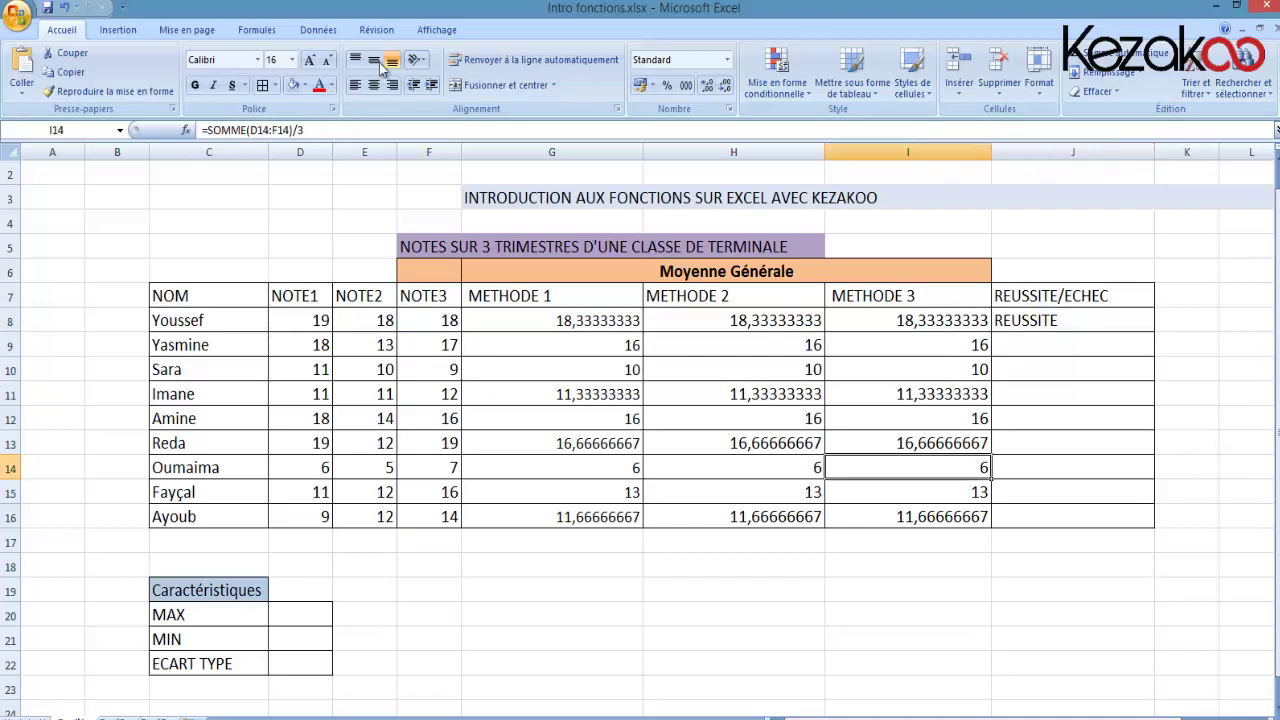
left_click(293, 87)
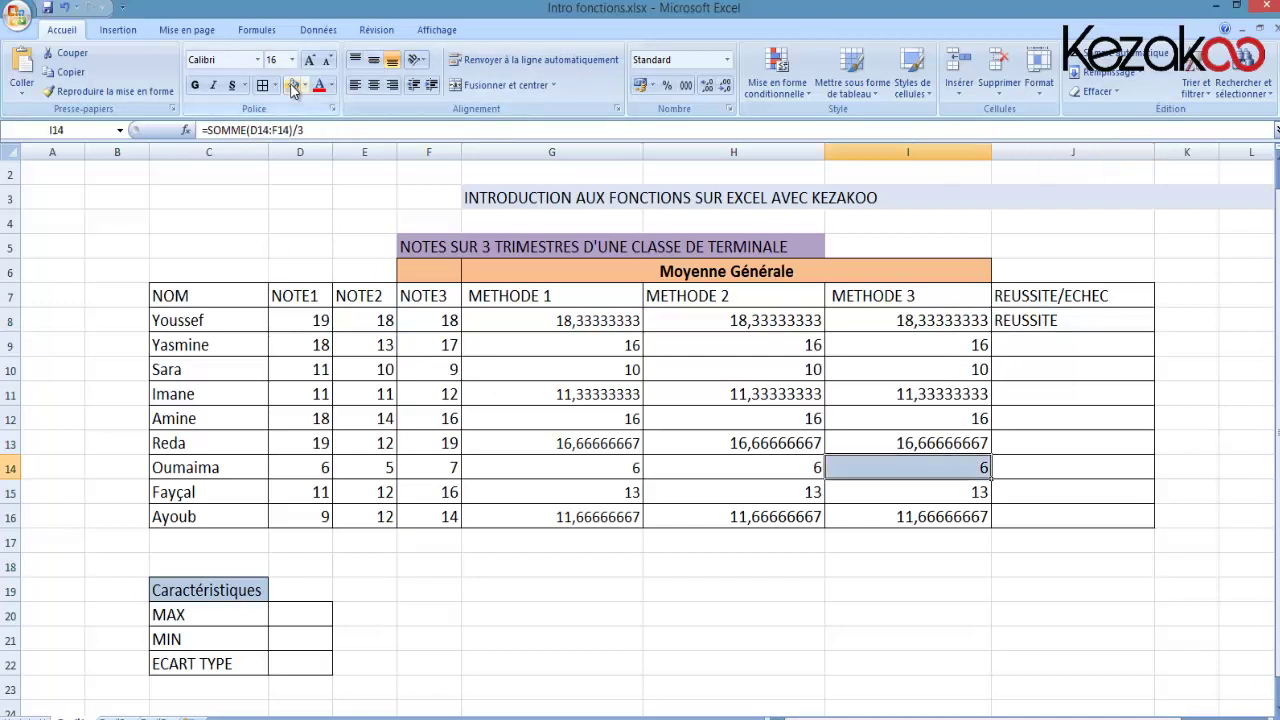
Copy the REUSSITE/ECHEC formula from J8 down to J16.
left_click(1085, 322)
left_click_drag(1153, 332, 1150, 519)
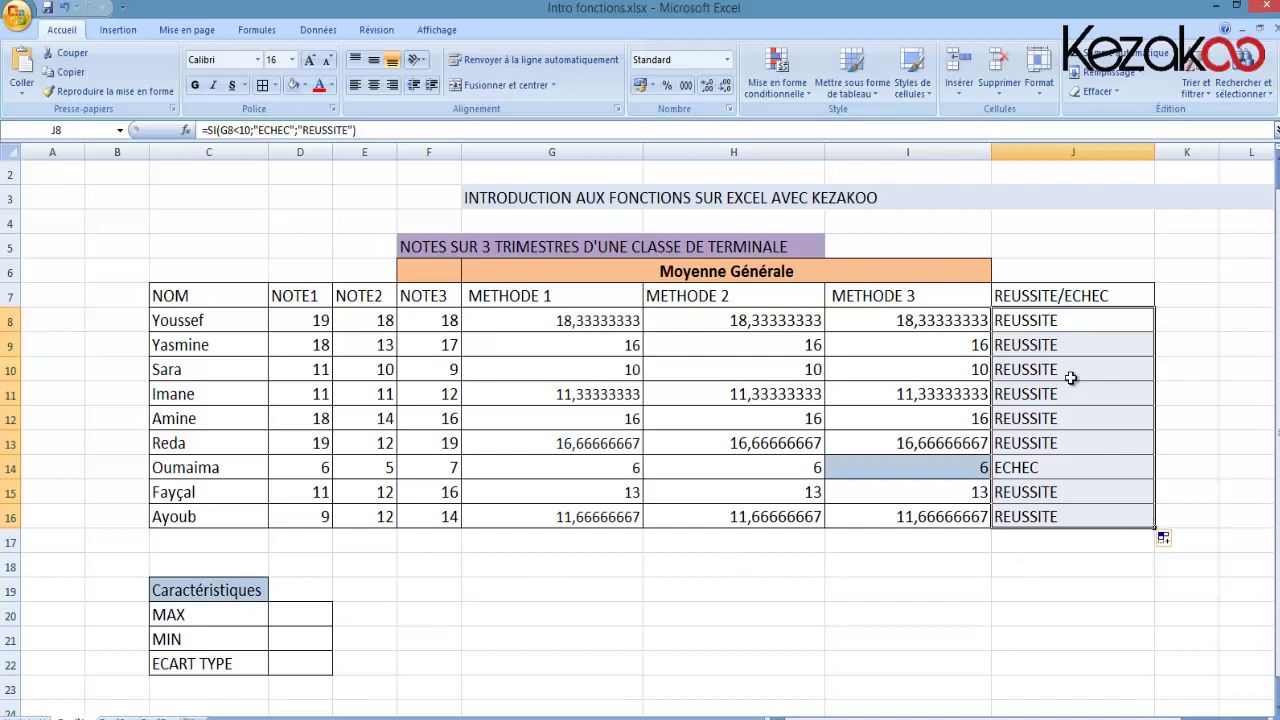
scroll(1000, 520, "down", 1)
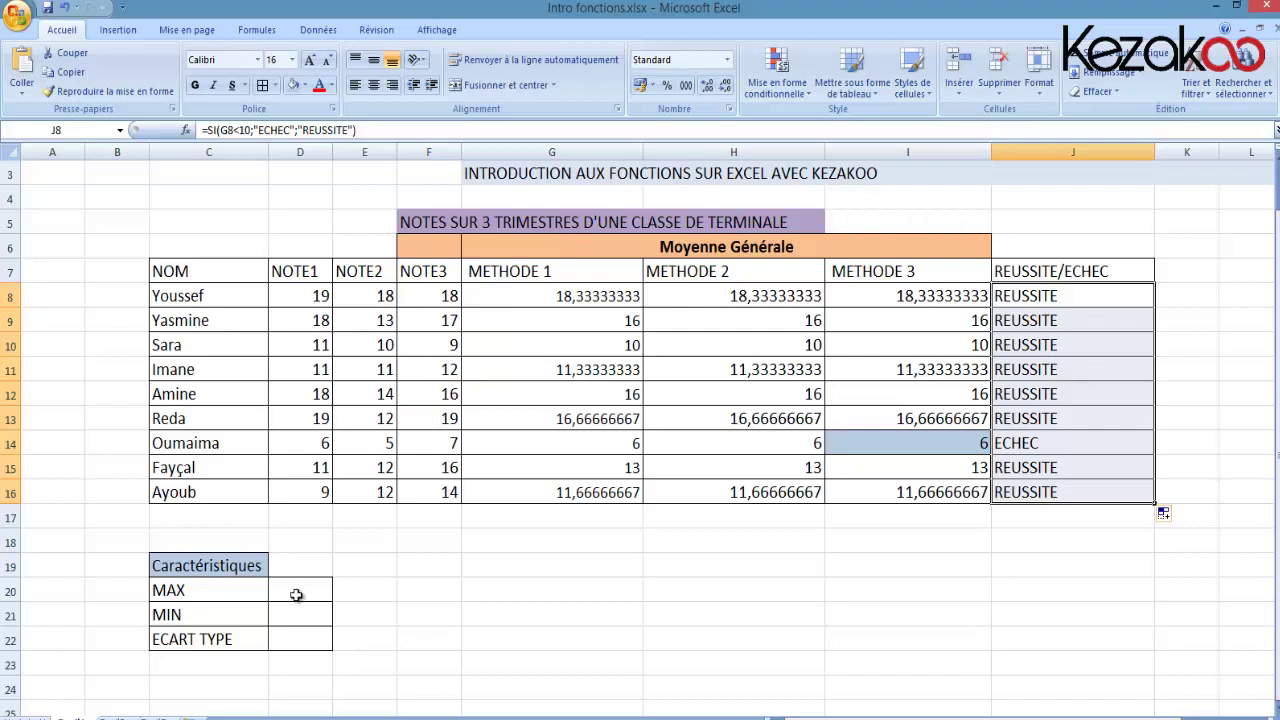
Enter =max(G8:G16) in D20 to return the highest METHODE 1 average, 18,333.
left_click(298, 594)
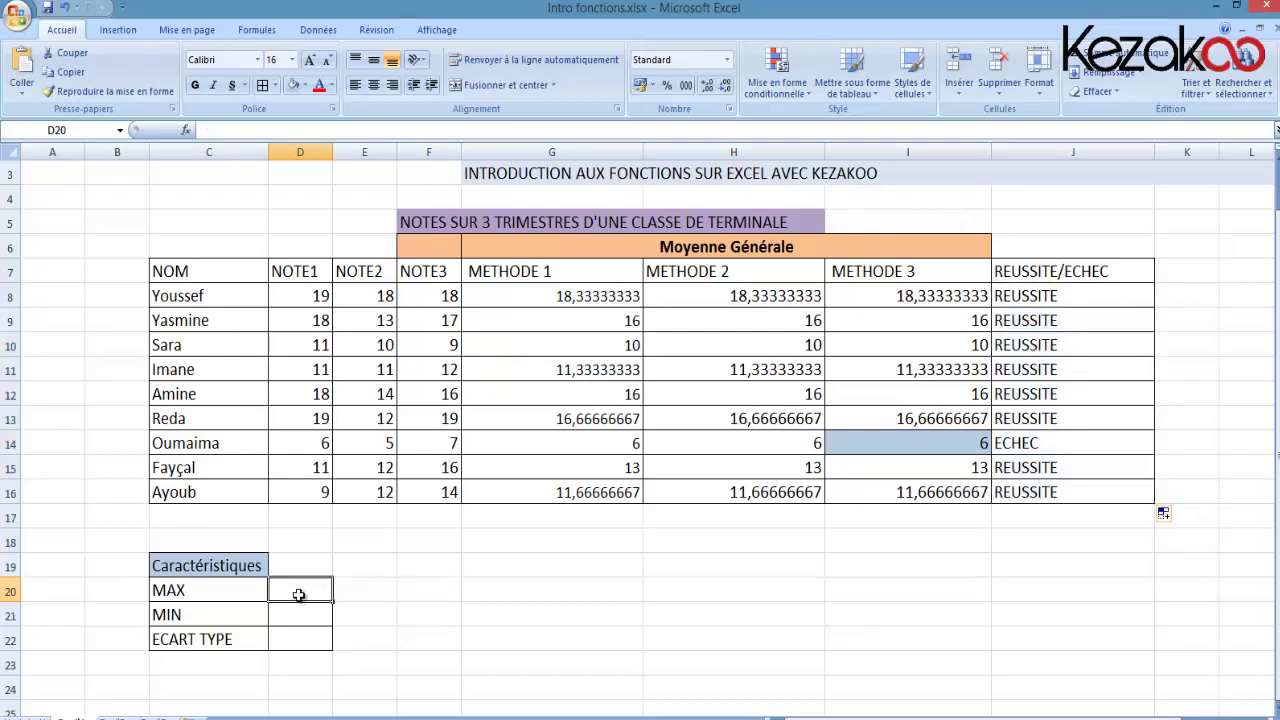
type("=ma")
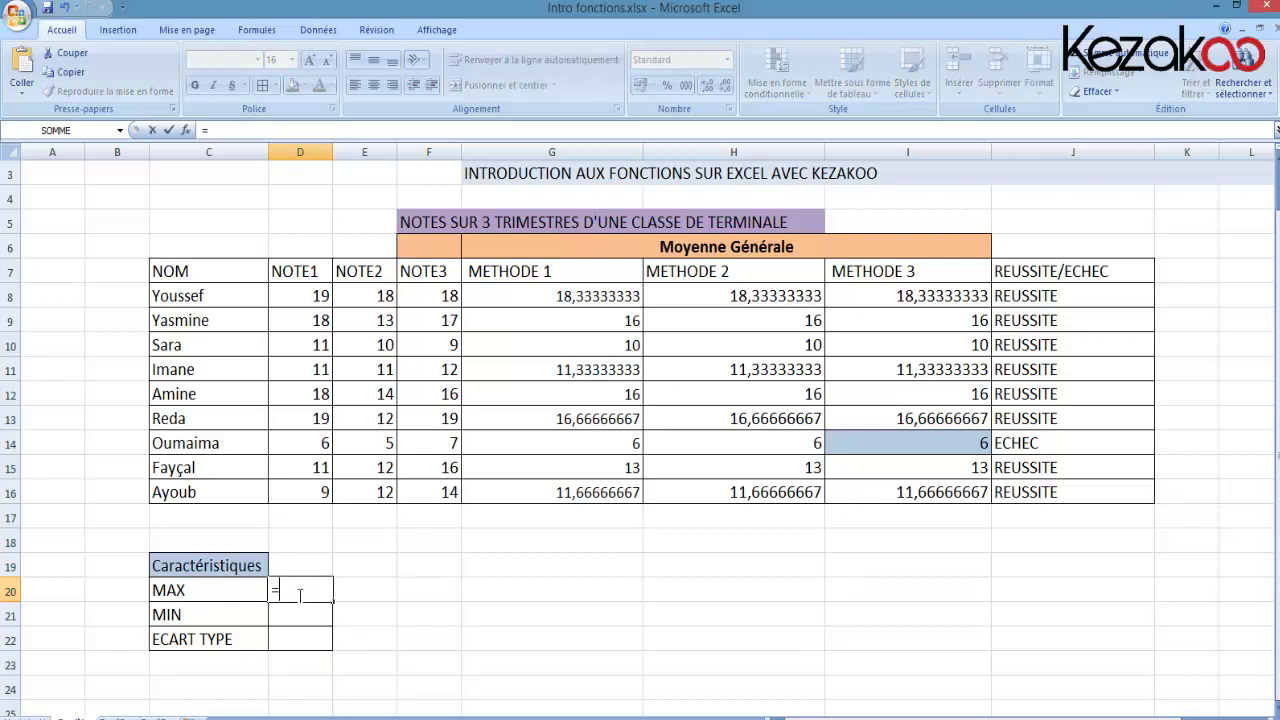
type("x(")
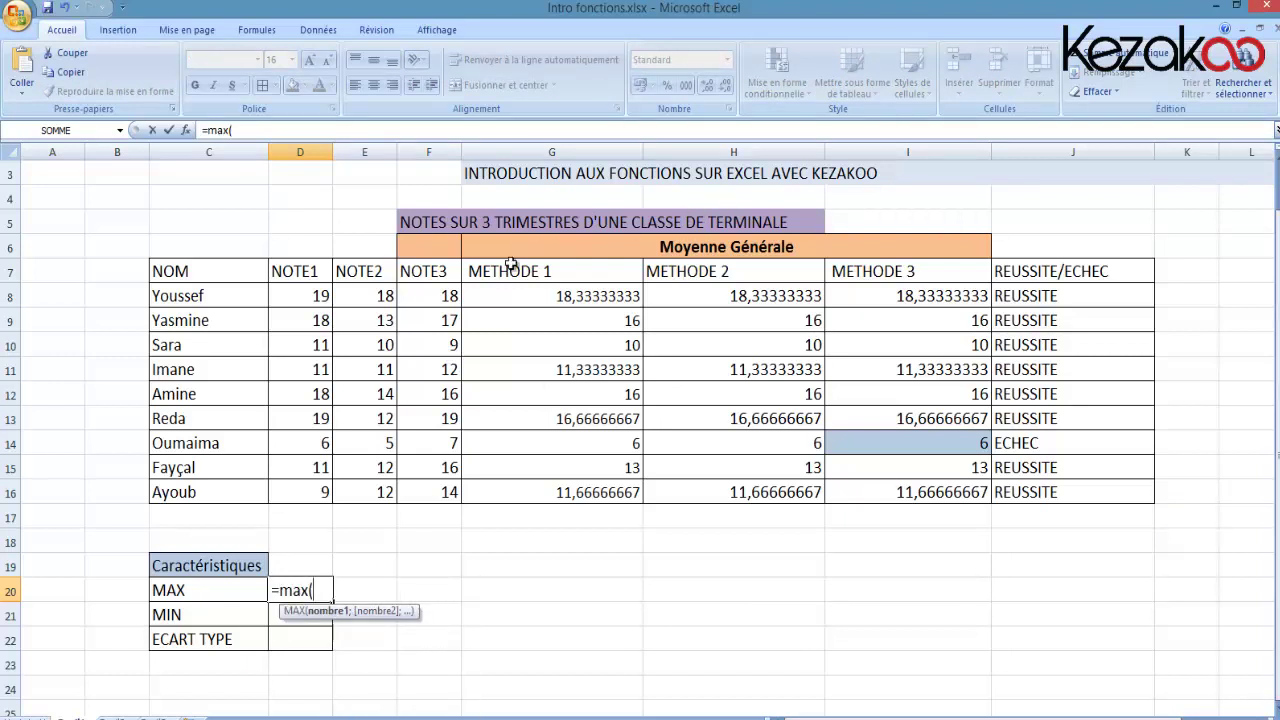
left_click(570, 296)
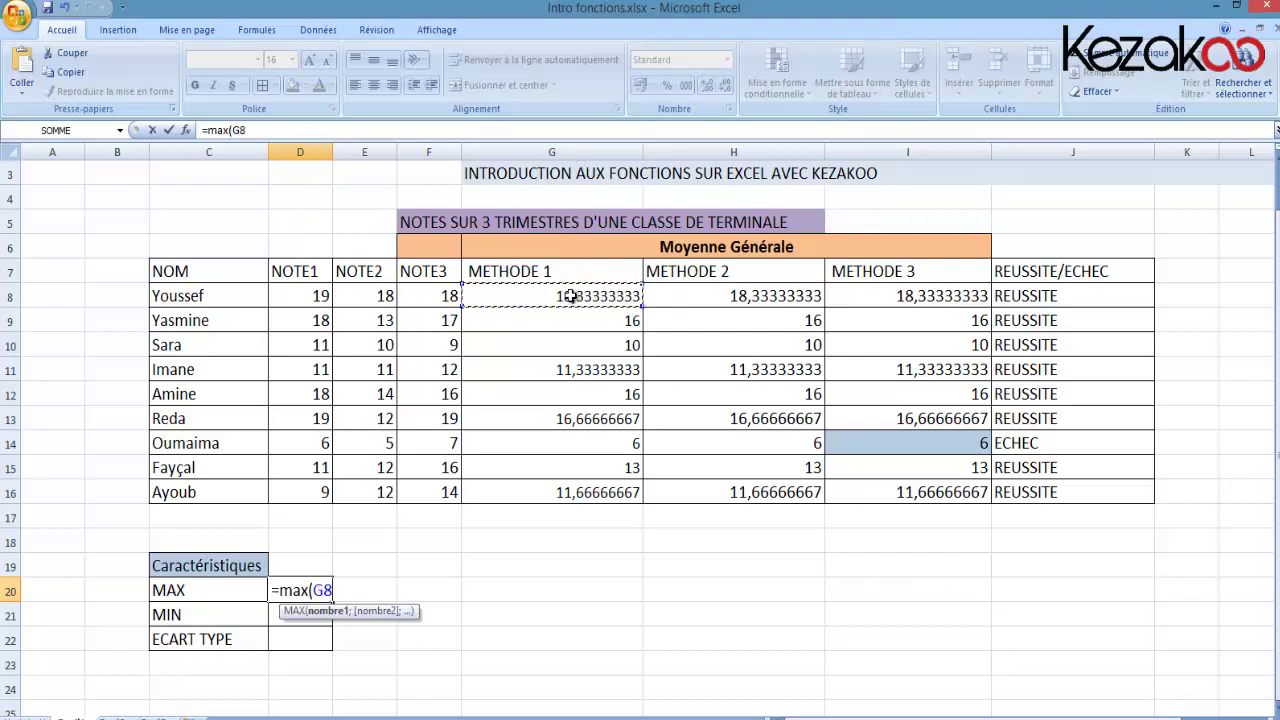
type(":")
type("G")
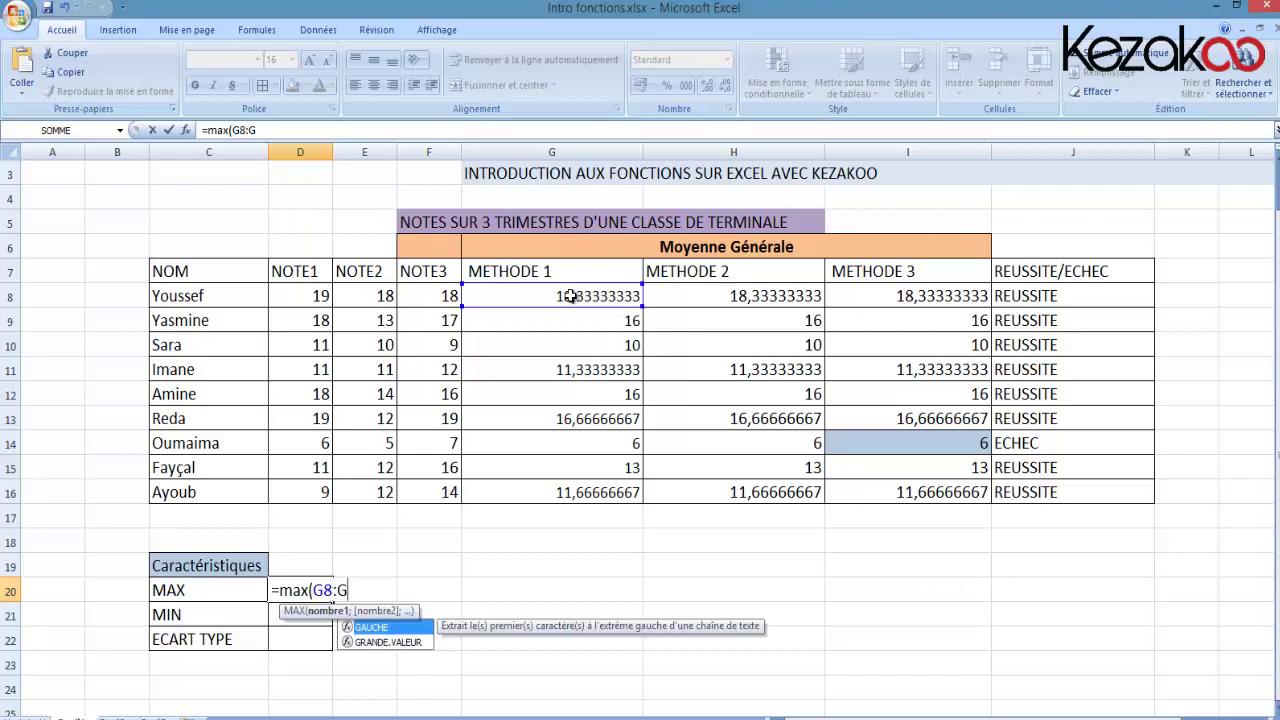
type("16)")
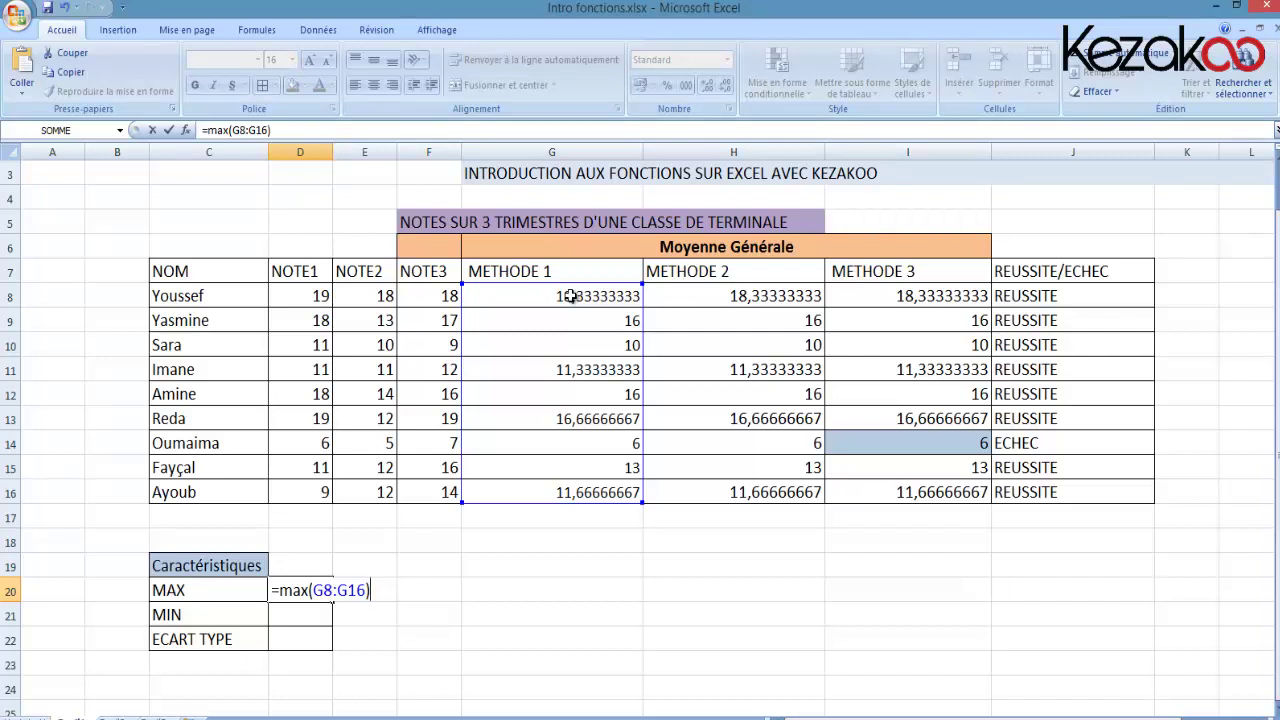
key("Return")
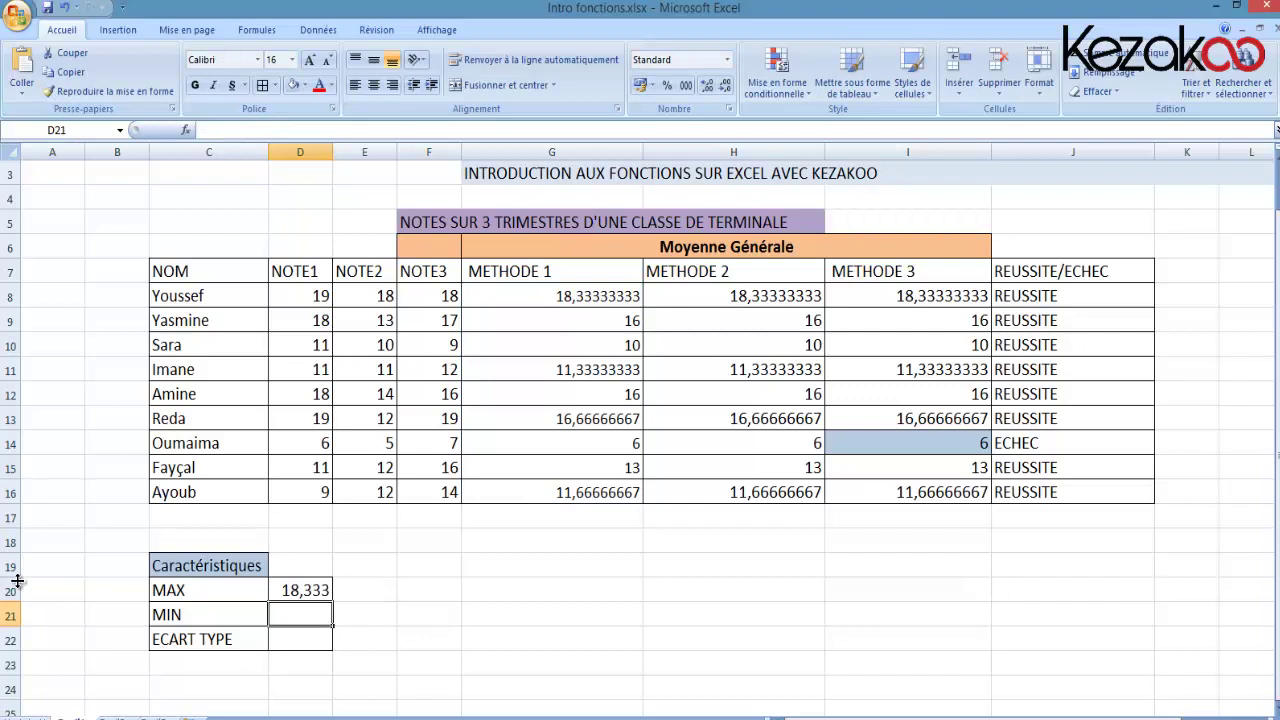
Enter =Min(G8:G16) in D21, returning the lowest average of 6.
type("=")
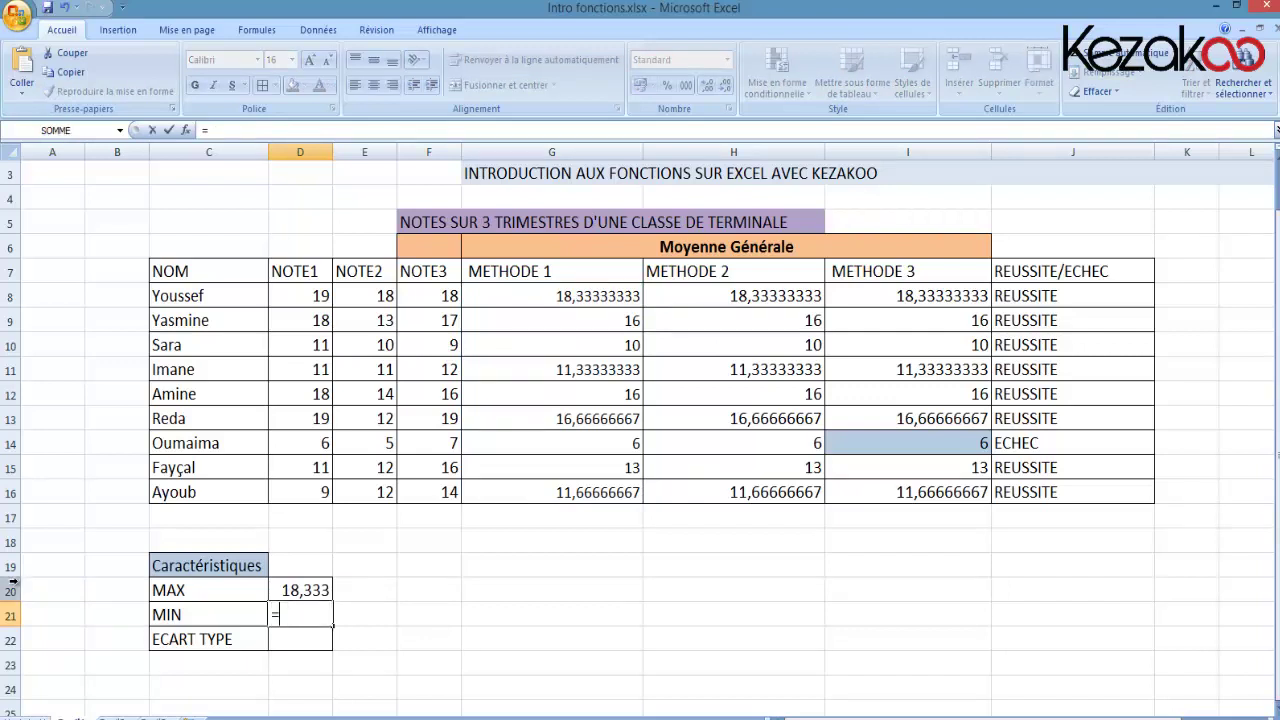
type("M")
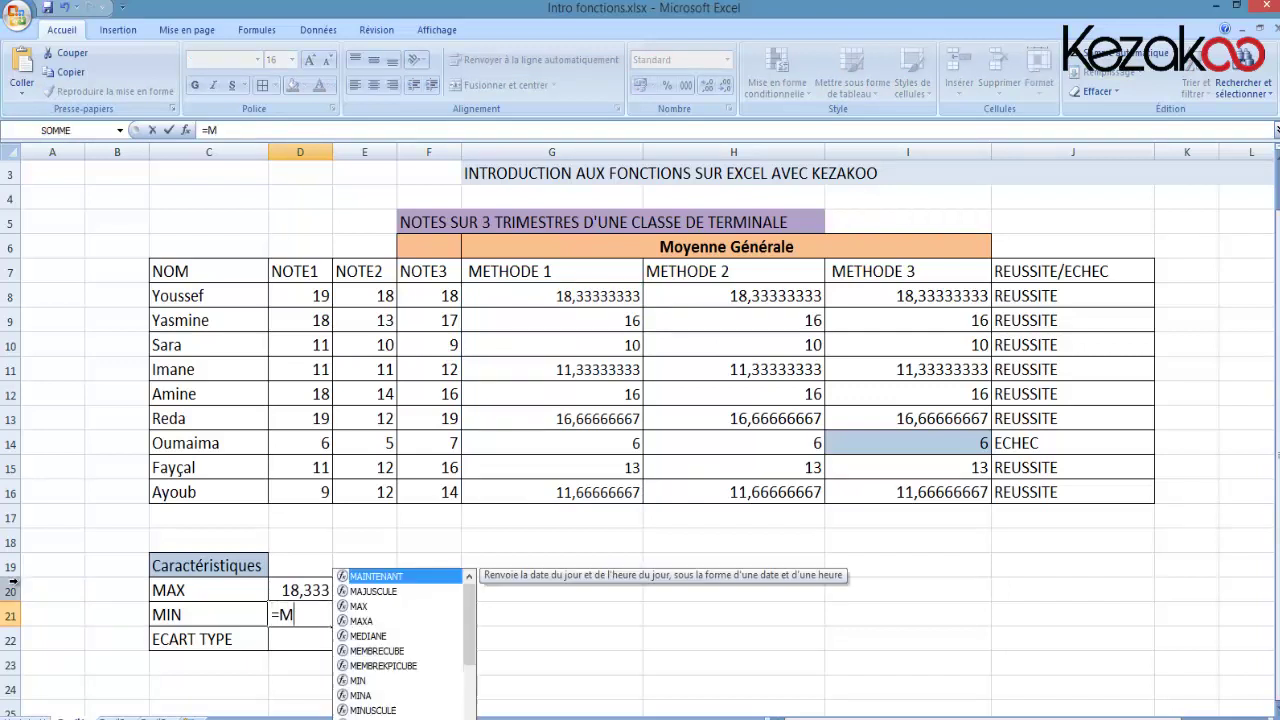
type("in(")
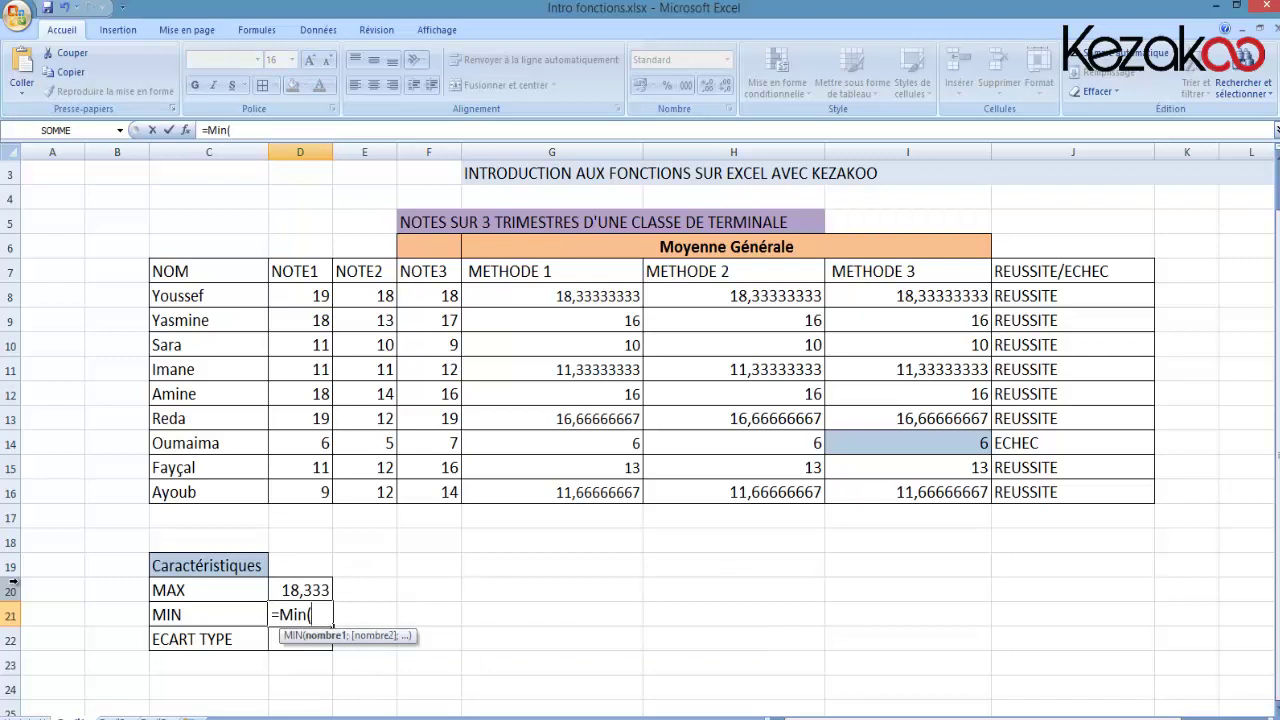
type("G")
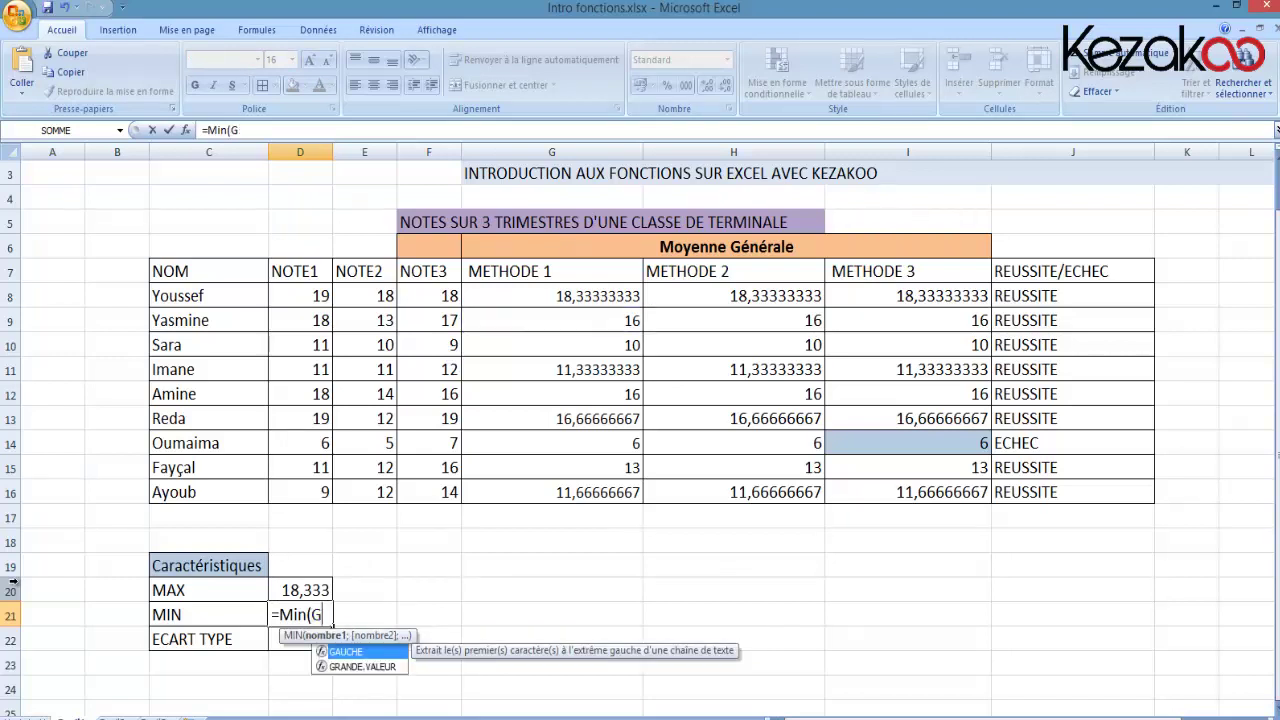
type("8:G")
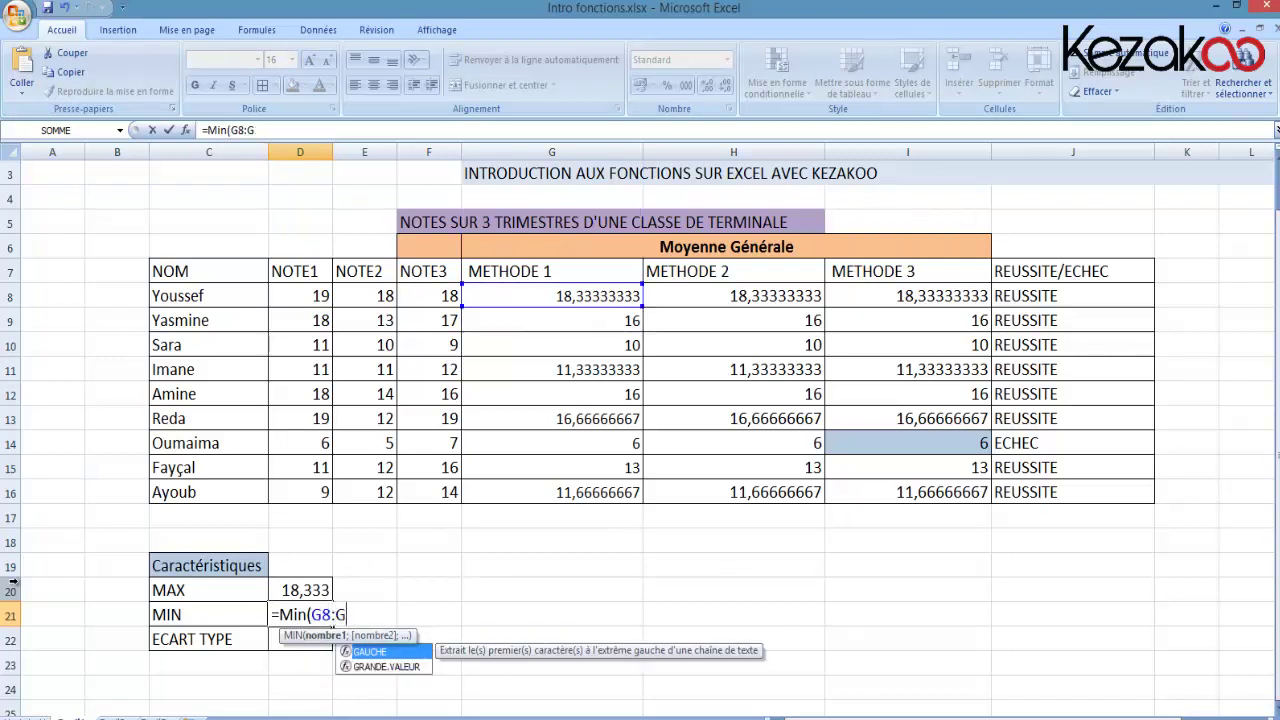
type("16)")
key("Return")
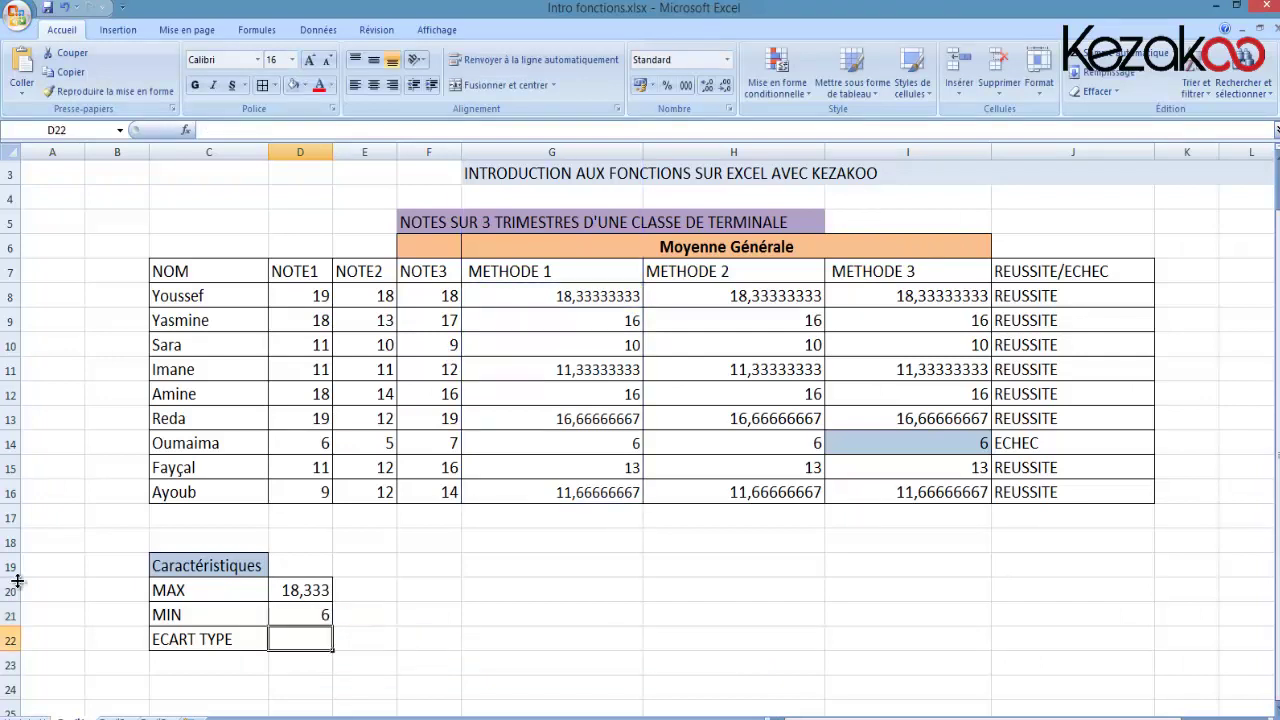
Enter an ECARTYPE formula over G8:I16 in D22, giving a standard deviation of 3,9051.
type("=")
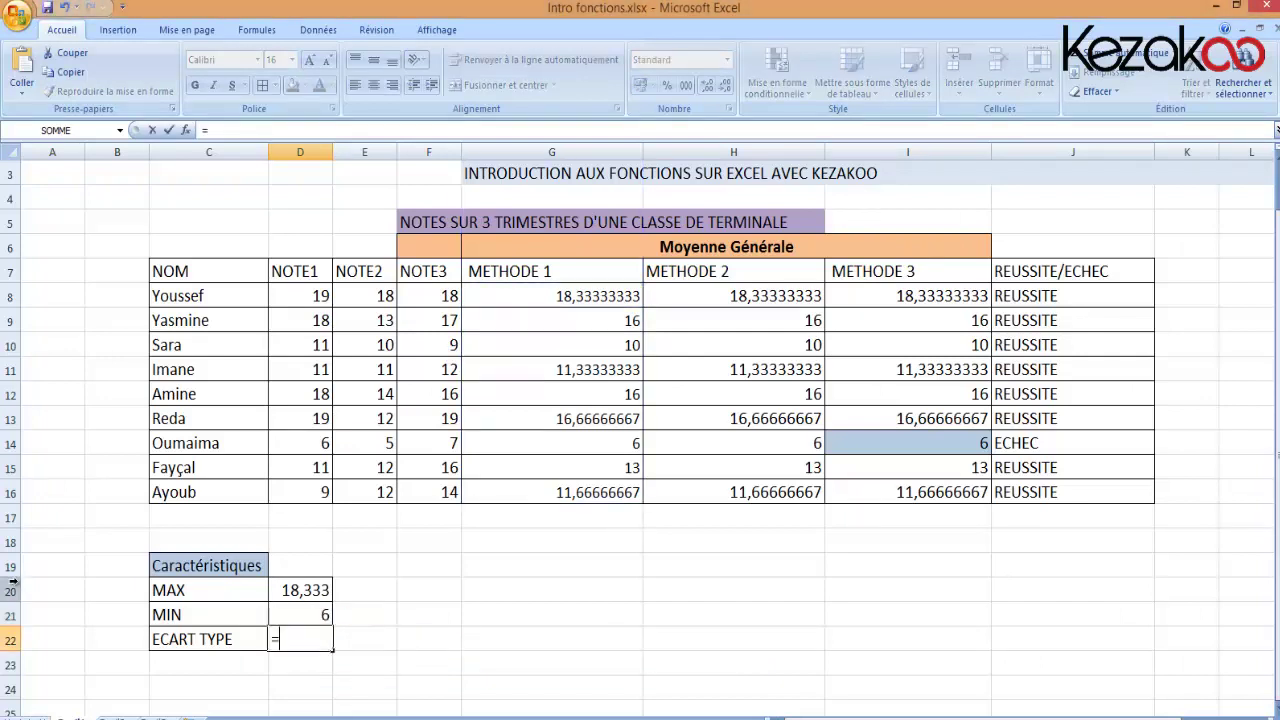
type("EC")
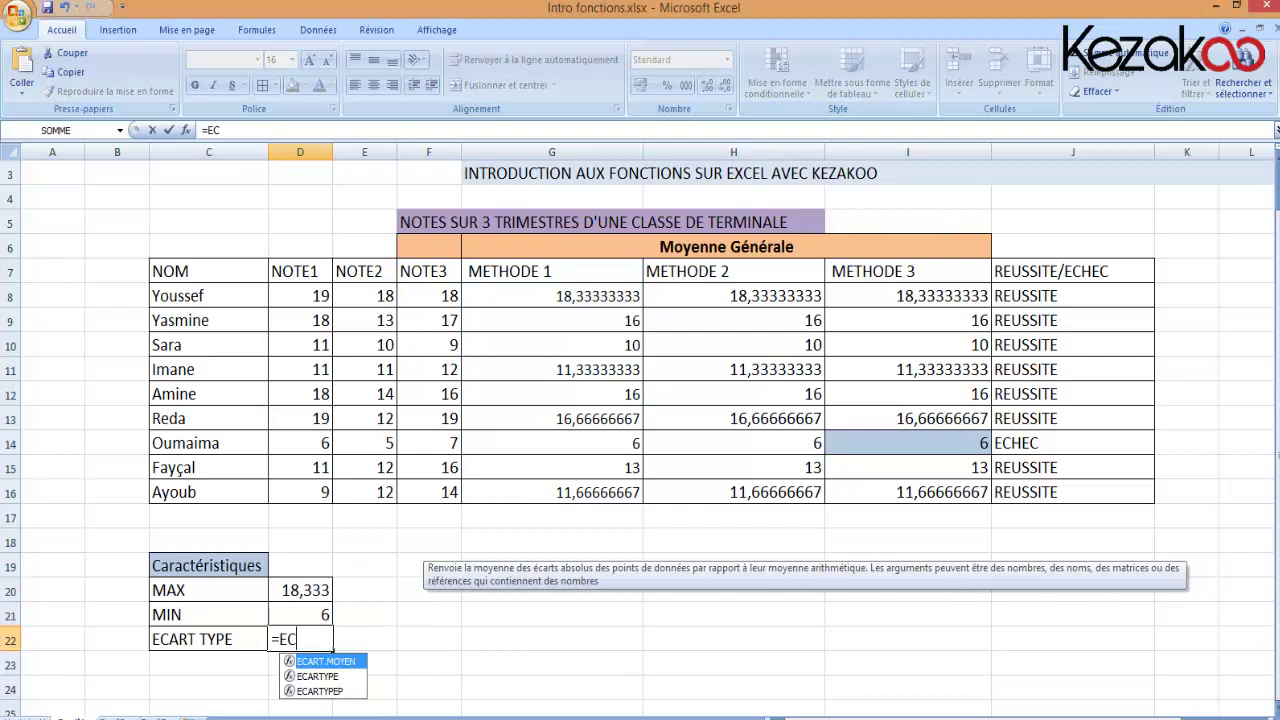
double_click(328, 677)
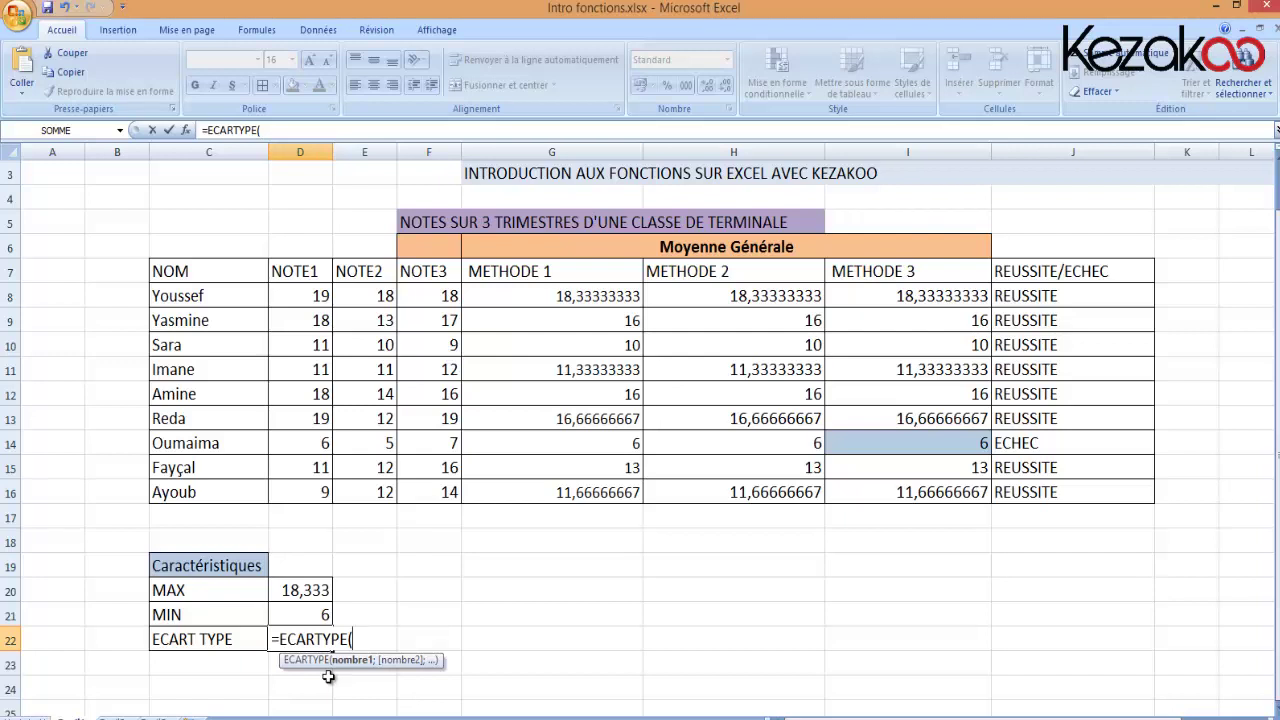
type("G8")
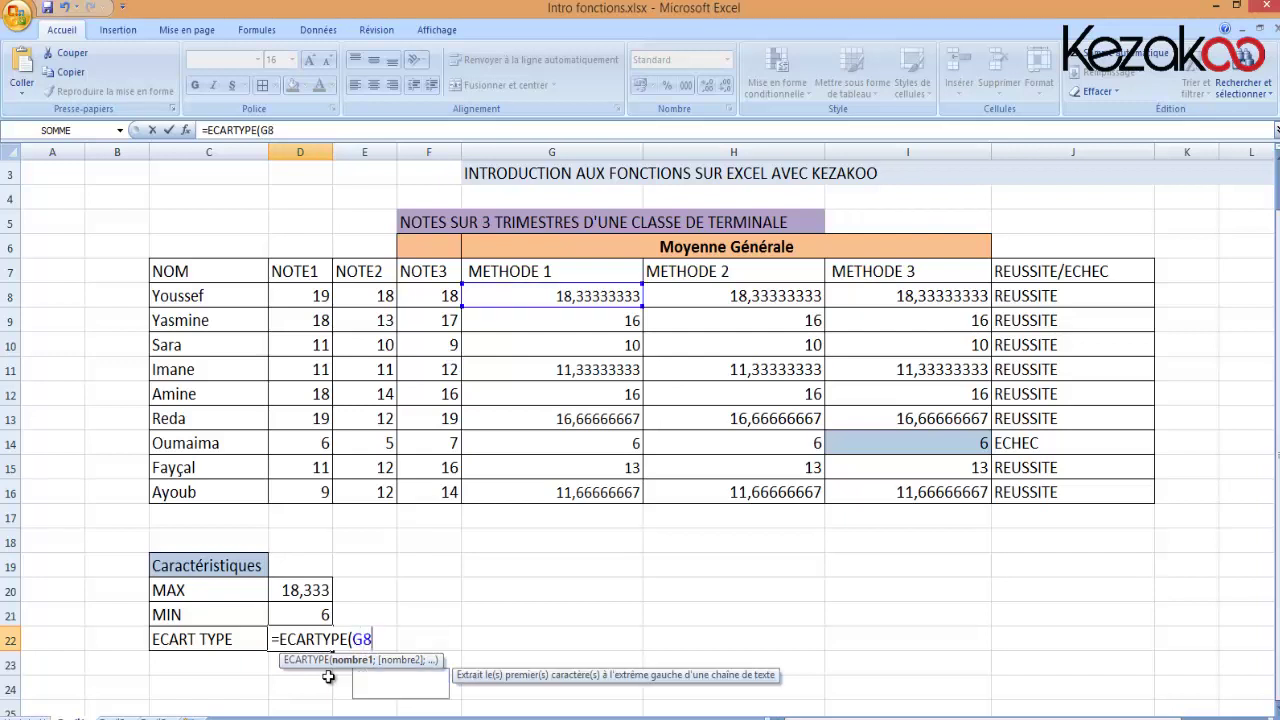
type(":I1")
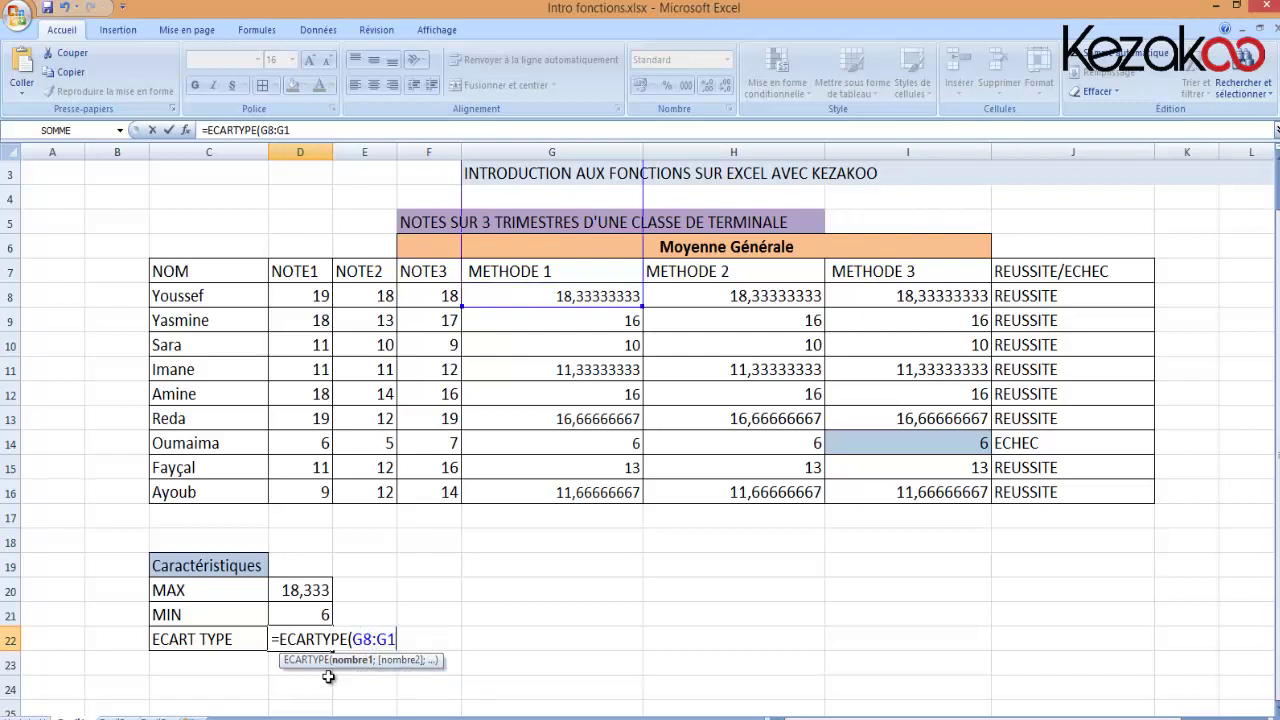
type("6")
key("Return")
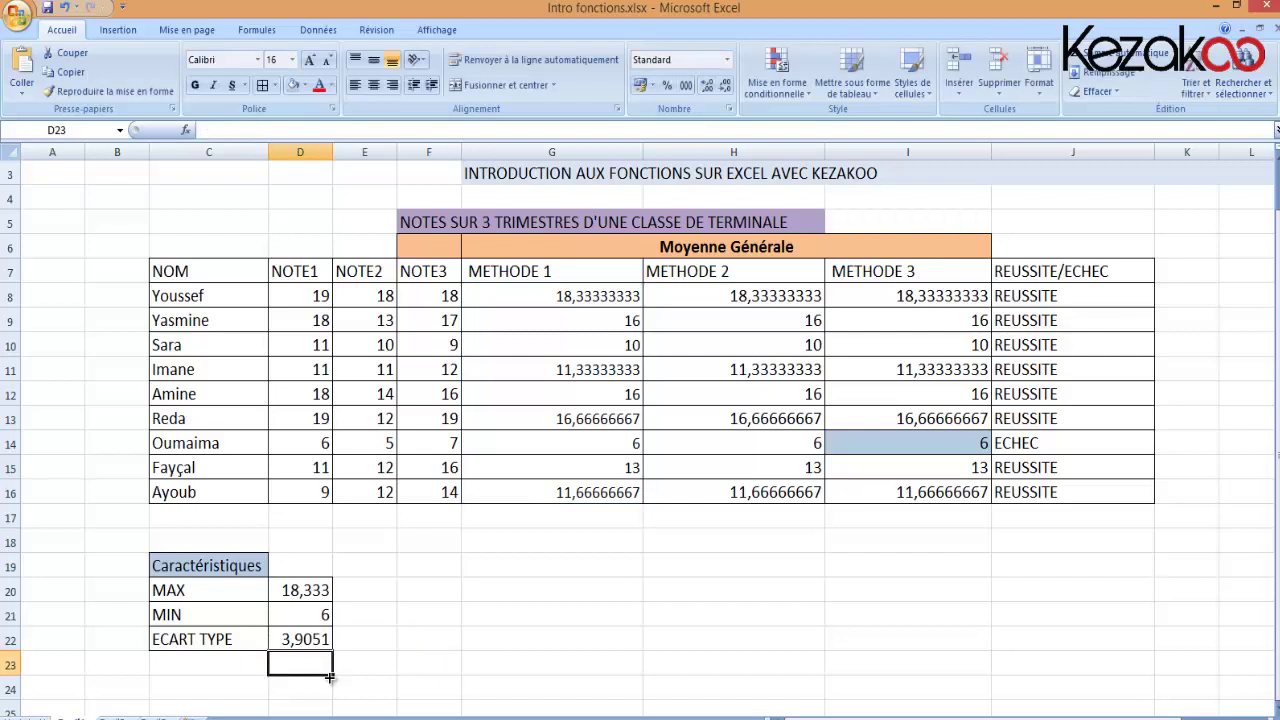